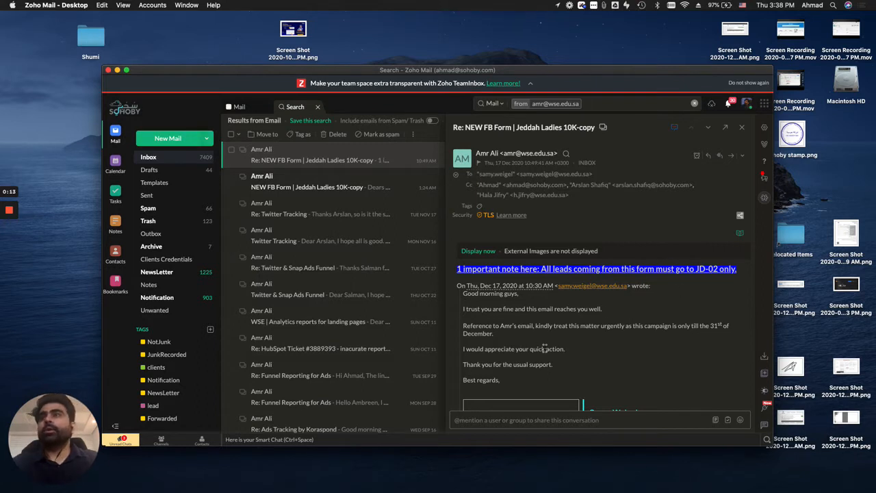
Read the email "Re: NEW FB Form | Jeddah Ladies 10K-copy" for where the form's leads must go
{"action": "scroll", "coordinate": [644, 333], "scroll_direction": "down", "scroll_amount": 2}
{"action": "scroll", "coordinate": [636, 335], "scroll_direction": "up", "scroll_amount": 2}
{"action": "scroll", "coordinate": [621, 341], "scroll_direction": "down", "scroll_amount": 1}
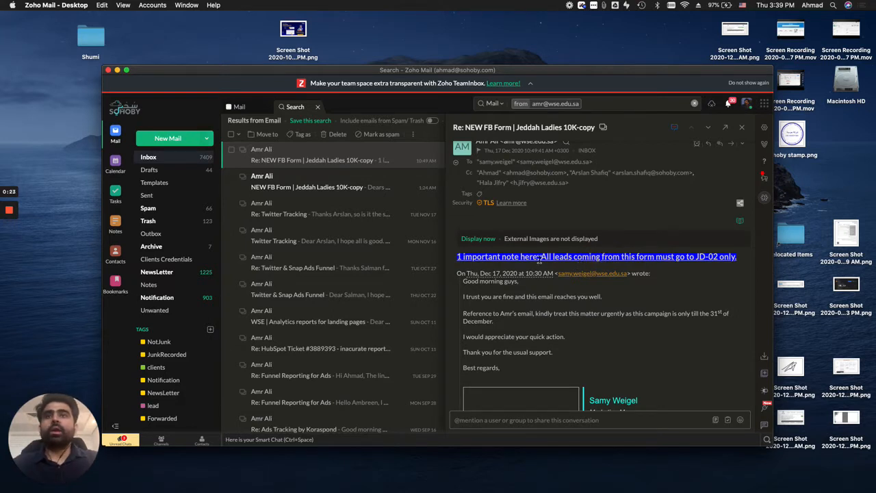
{"action": "left_click", "coordinate": [700, 257]}
{"action": "left_click", "coordinate": [714, 257]}
{"action": "left_click", "coordinate": [718, 257]}
{"action": "left_click", "coordinate": [705, 257]}
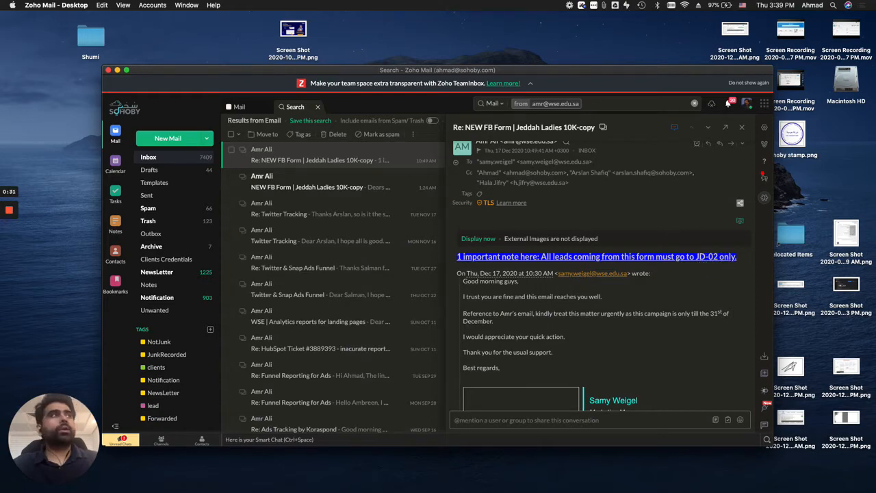
Switch to Chrome and open the HubSpot workflows list
{"action": "left_click", "coordinate": [473, 6]}
{"action": "left_click_drag", "start_coordinate": [442, 16], "coordinate": [623, 15]}
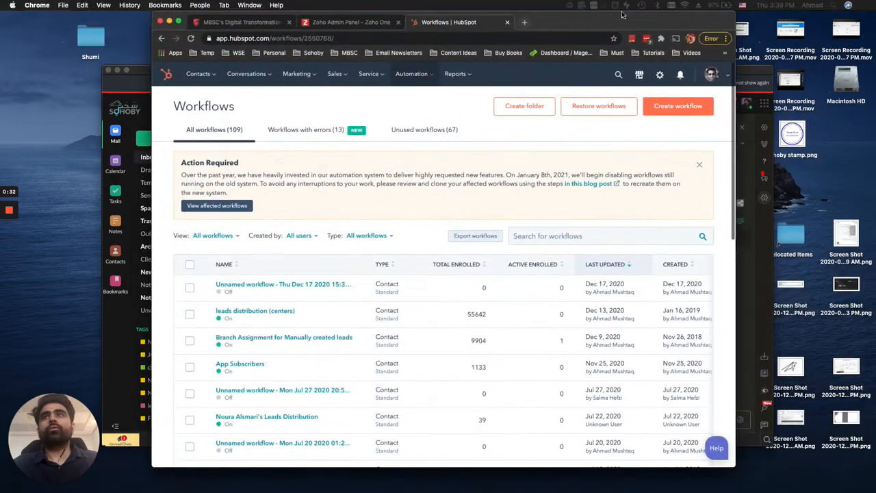
{"action": "left_click", "coordinate": [411, 74]}
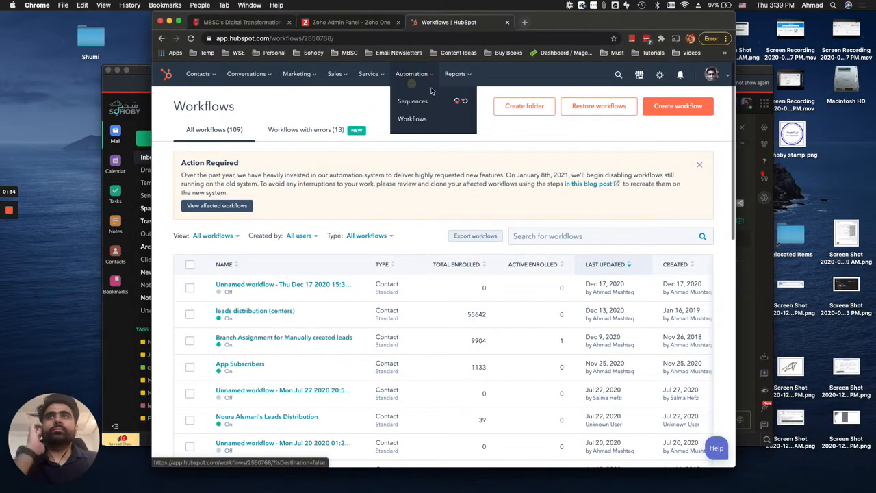
{"action": "left_click", "coordinate": [415, 119]}
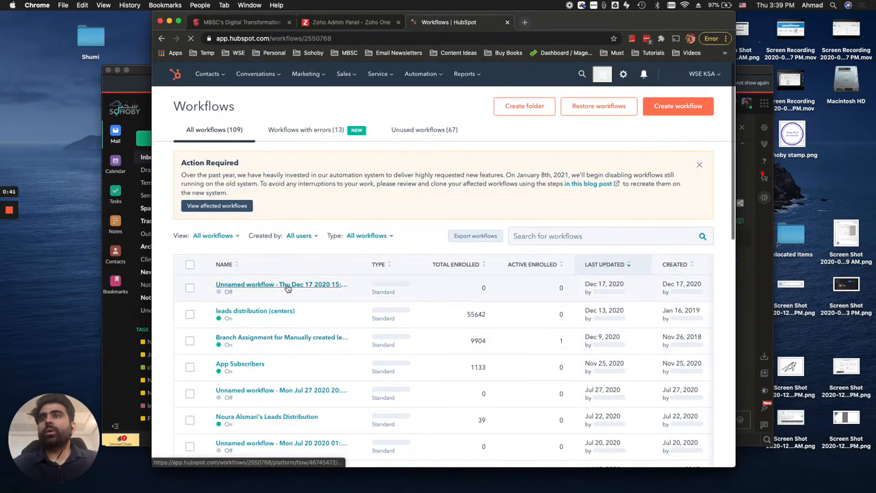
Delete the unnamed workflow dated Thu Dec 17 2020, confirming with the account's Hub ID
{"action": "left_click", "coordinate": [190, 288]}
{"action": "left_click", "coordinate": [351, 264]}
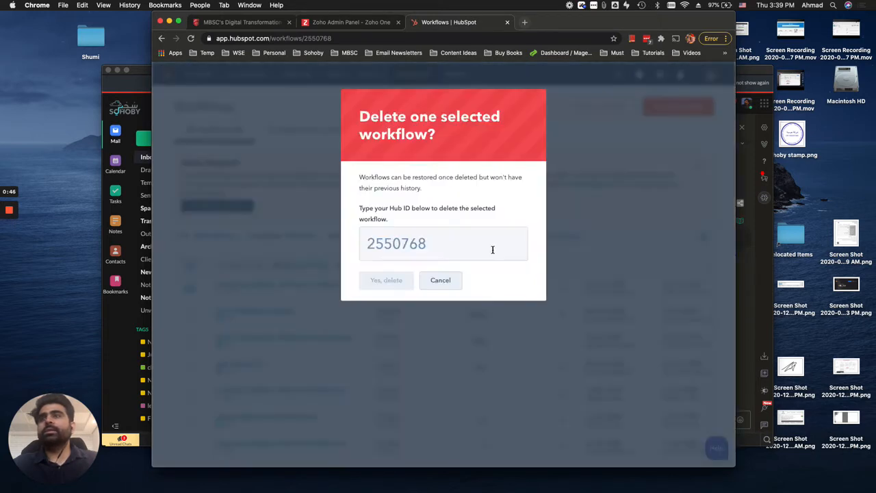
{"action": "left_click", "coordinate": [460, 244]}
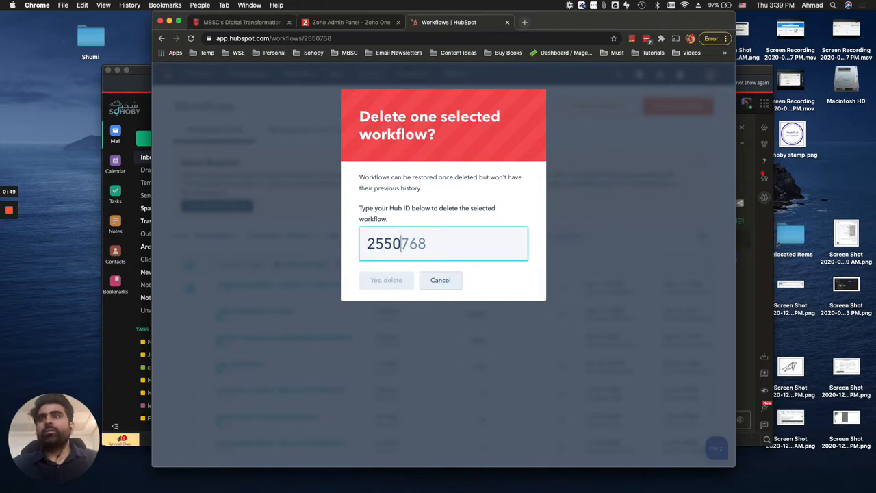
{"action": "type", "text": "2550768"}
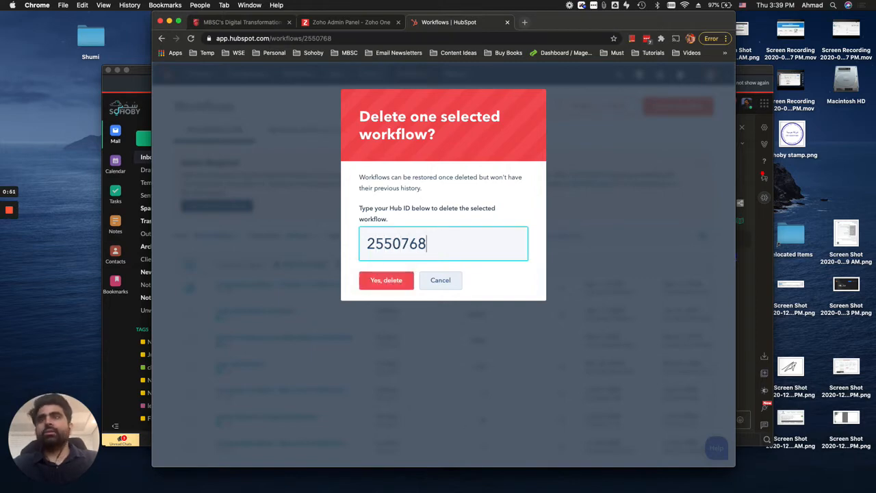
{"action": "left_click", "coordinate": [399, 281]}
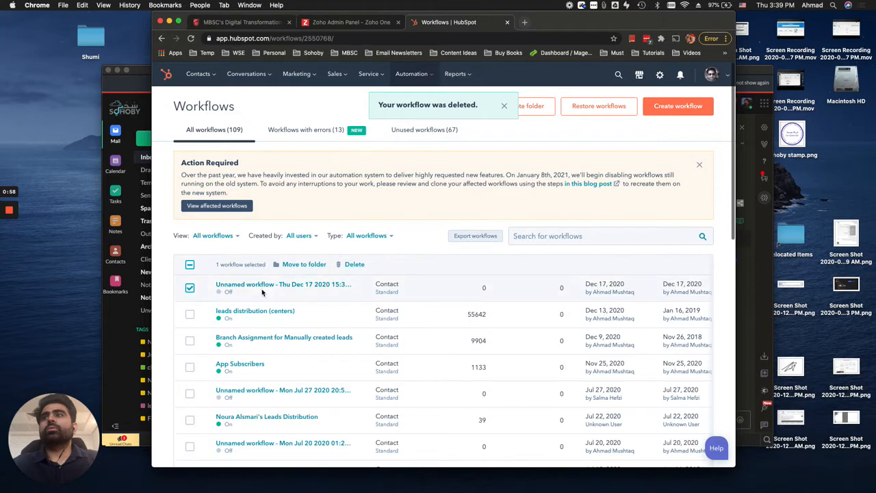
{"action": "left_click", "coordinate": [421, 243]}
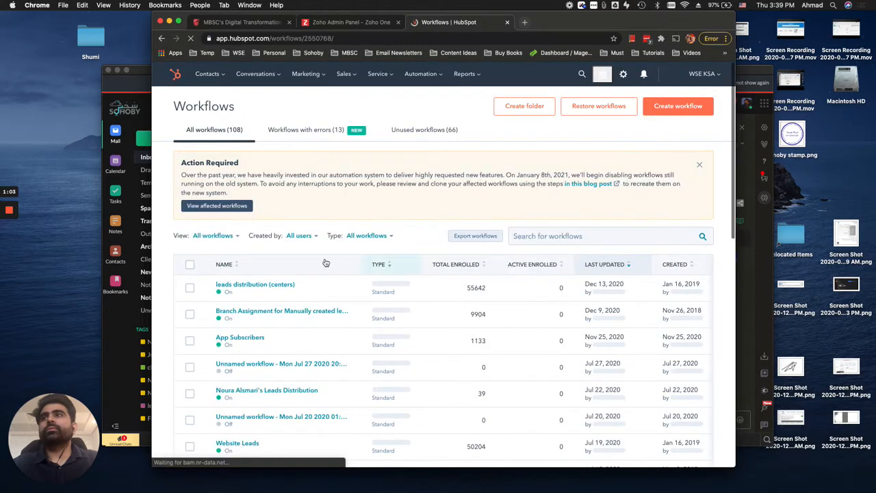
Create a blank contact-based workflow from scratch and enter "Jeddah 2 Ad Camapaign" as its name
{"action": "left_click", "coordinate": [675, 112]}
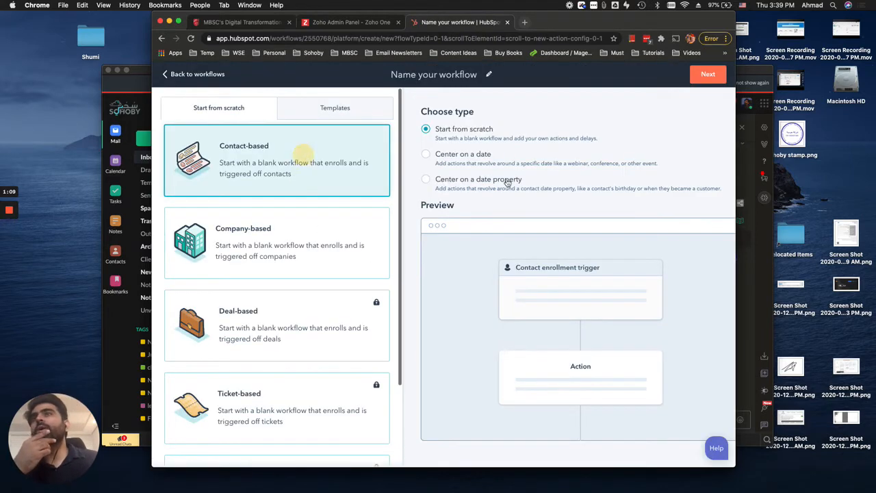
{"action": "left_click", "coordinate": [693, 78]}
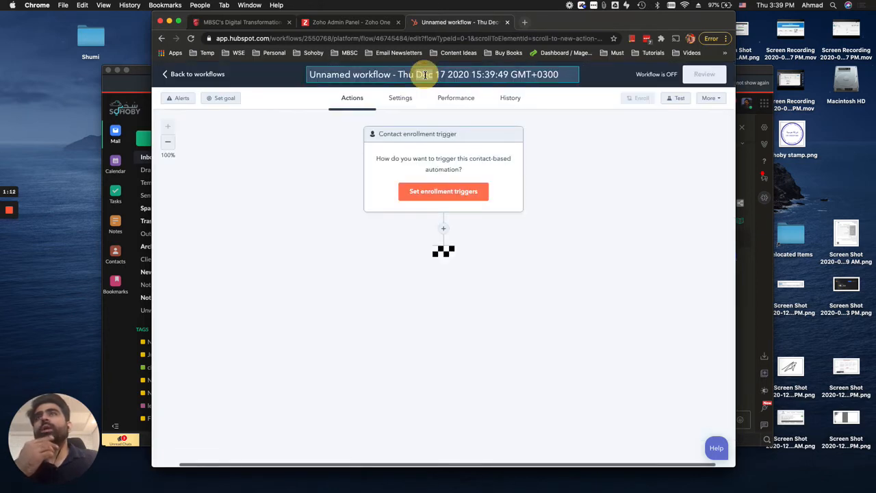
{"action": "left_click", "coordinate": [425, 76]}
{"action": "type", "text": "Jeddah Ins"}
{"action": "key", "text": "BackSpace"}
{"action": "key", "text": "BackSpace"}
{"action": "key", "text": "BackSpace"}
{"action": "key", "text": "BackSpace"}
{"action": "type", "text": "2 Ladies"}
{"action": "key", "text": "BackSpace"}
{"action": "key", "text": "BackSpace"}
{"action": "key", "text": "BackSpace"}
{"action": "key", "text": "BackSpace"}
{"action": "key", "text": "BackSpace"}
{"action": "key", "text": "BackSpace"}
{"action": "type", "text": "Ad Cam"}
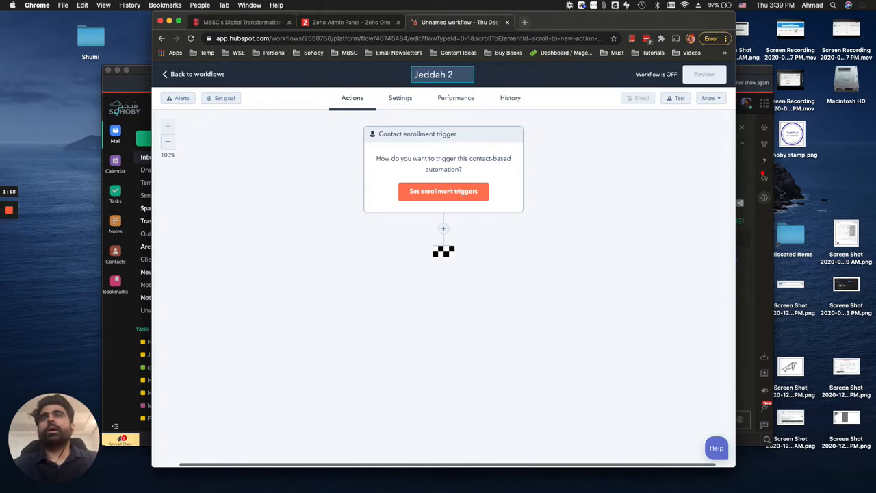
{"action": "type", "text": "apaign"}
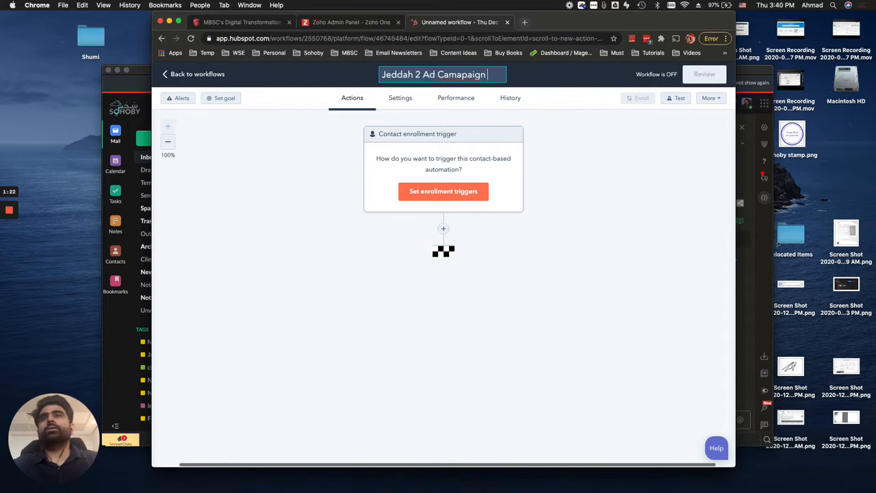
Append the date 17-12-2020 to the workflow name and correct its misspelled word to "Campaign"
{"action": "left_click", "coordinate": [759, 7]}
{"action": "key", "text": "Escape"}
{"action": "key", "text": "BackSpace"}
{"action": "key", "text": "BackSpace"}
{"action": "type", "text": "n 1"}
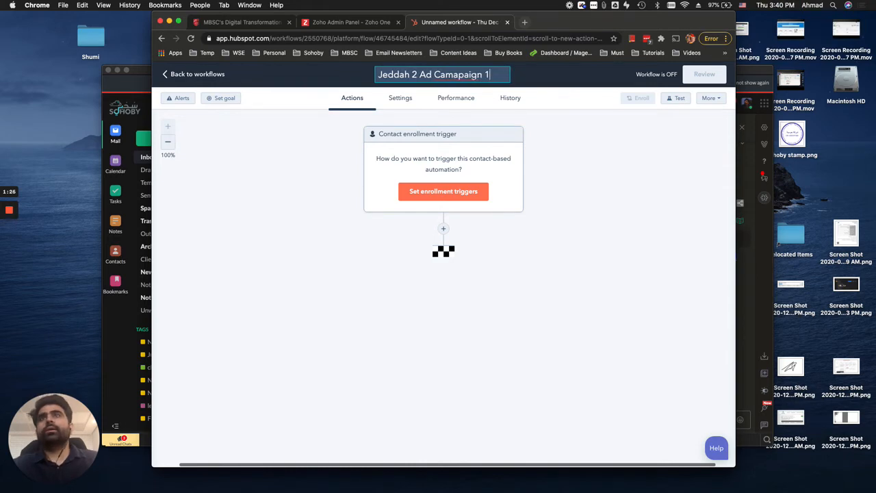
{"action": "type", "text": "7-3"}
{"action": "key", "text": "BackSpace"}
{"action": "key", "text": "BackSpace"}
{"action": "type", "text": "-12-20"}
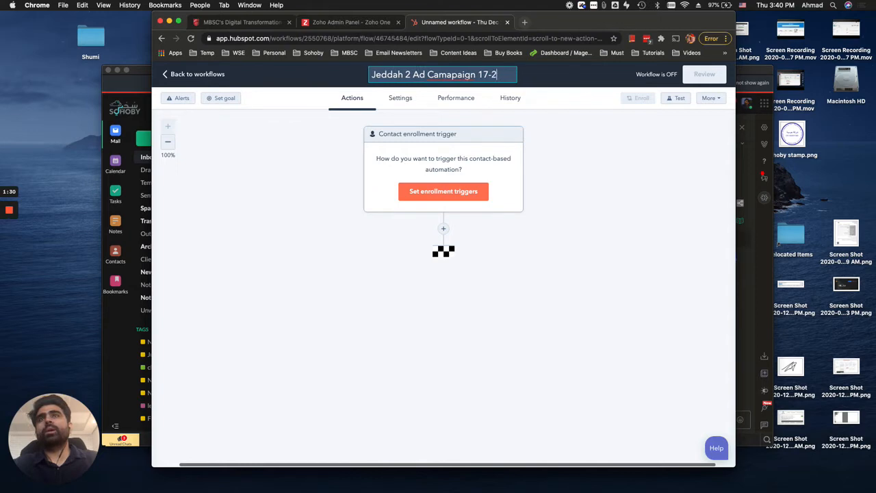
{"action": "type", "text": "20"}
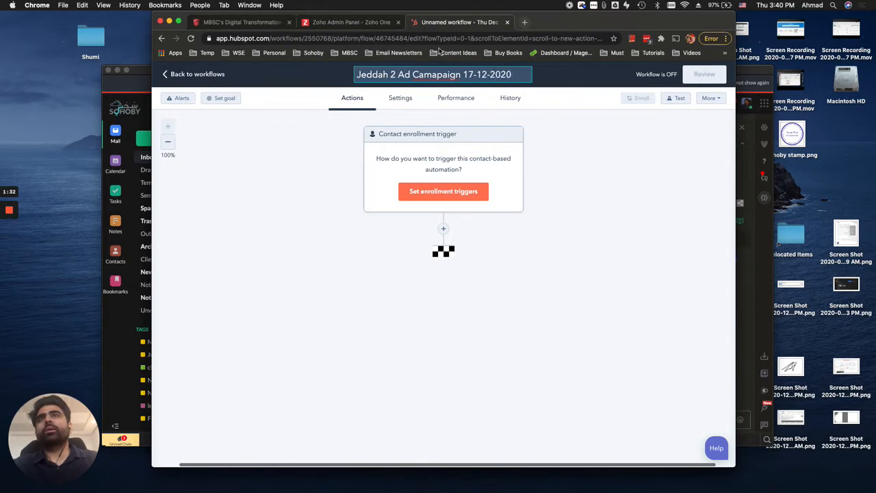
{"action": "right_click", "coordinate": [444, 74]}
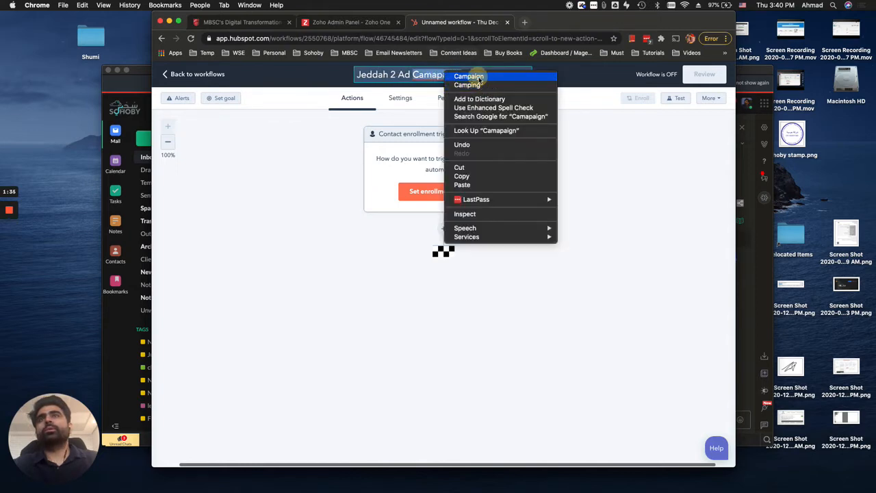
{"action": "left_click", "coordinate": [471, 74]}
{"action": "left_click", "coordinate": [662, 232]}
Start setting the workflow's enrollment triggers and choose form submissions as the filter type
{"action": "left_click", "coordinate": [461, 173]}
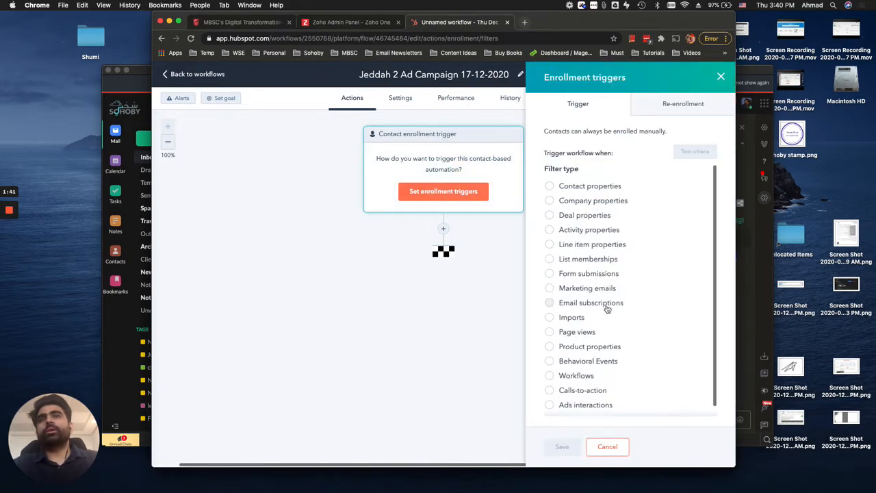
{"action": "left_click", "coordinate": [610, 277]}
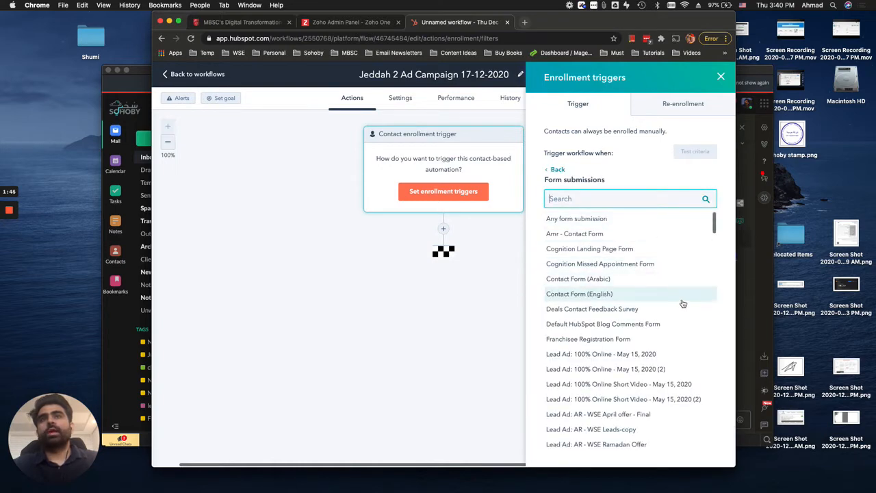
{"action": "scroll", "coordinate": [656, 315], "scroll_direction": "down", "scroll_amount": 5}
{"action": "scroll", "coordinate": [654, 319], "scroll_direction": "up", "scroll_amount": 5}
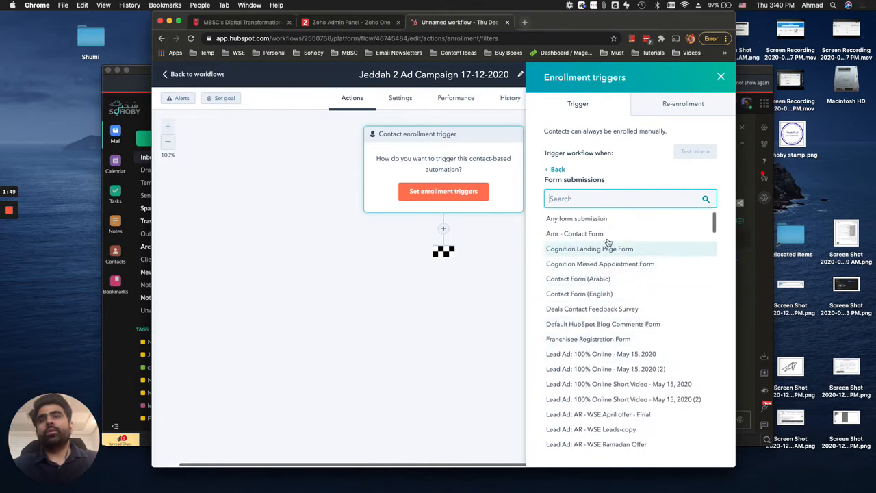
{"action": "scroll", "coordinate": [644, 301], "scroll_direction": "down", "scroll_amount": 1}
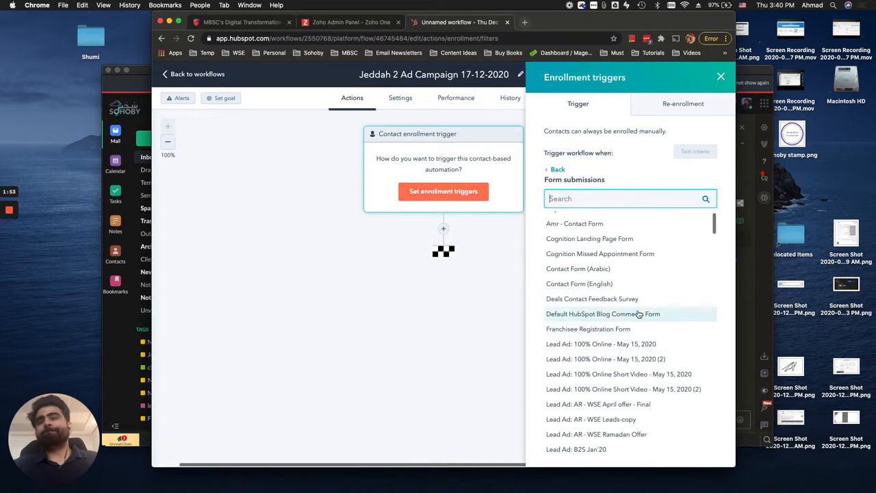
{"action": "left_click", "coordinate": [638, 314]}
{"action": "left_click", "coordinate": [632, 224]}
{"action": "scroll", "coordinate": [621, 329], "scroll_direction": "down", "scroll_amount": 3}
{"action": "scroll", "coordinate": [619, 329], "scroll_direction": "down", "scroll_amount": 2}
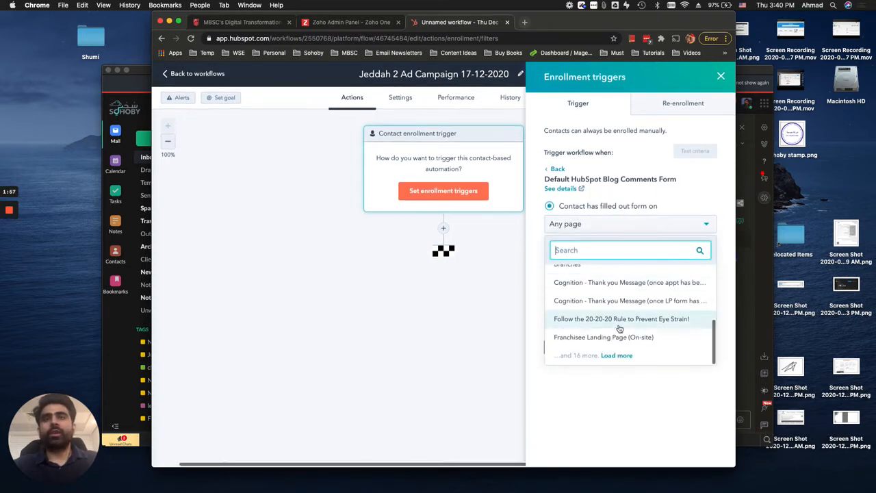
{"action": "left_click", "coordinate": [620, 357]}
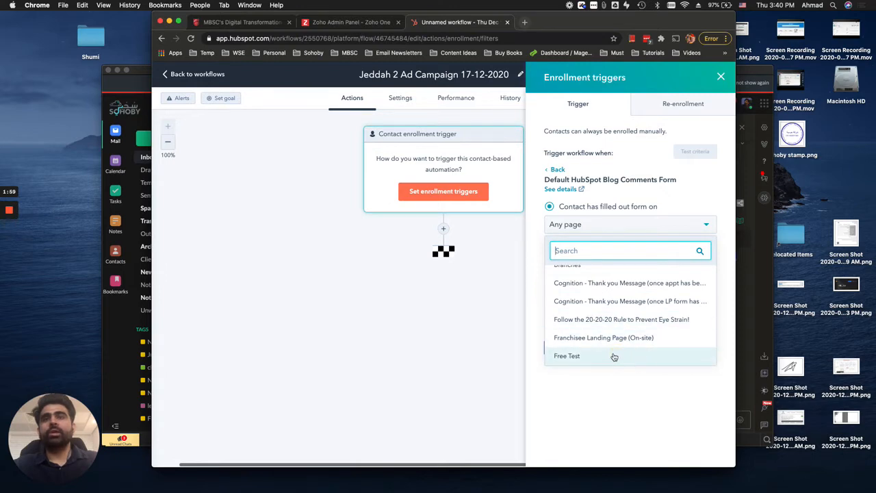
{"action": "left_click", "coordinate": [627, 405]}
Switch to Zoho Mail and look up the Facebook form's name in the original request of the email thread
{"action": "key", "text": "super+space"}
{"action": "type", "text": "mail"}
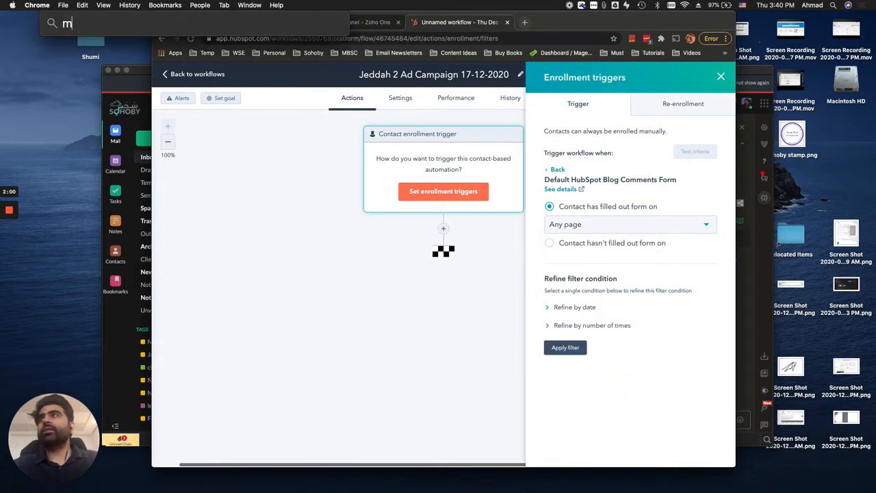
{"action": "key", "text": "Return"}
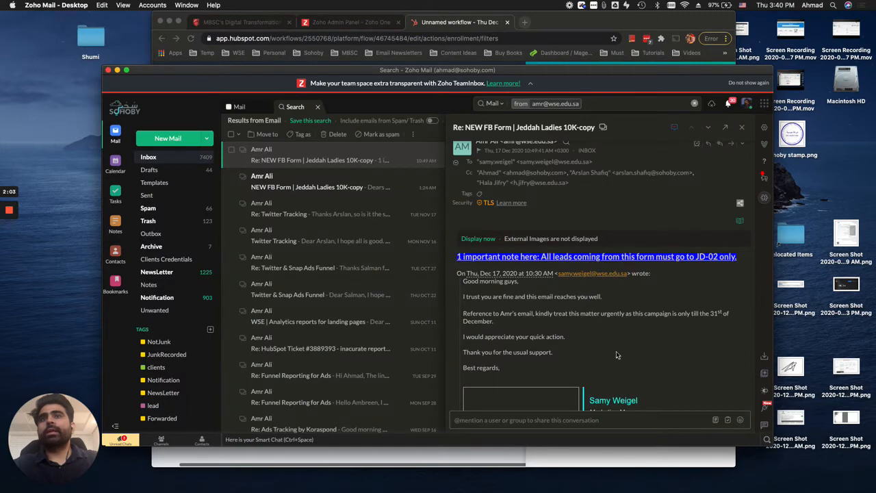
{"action": "scroll", "coordinate": [635, 353], "scroll_direction": "down", "scroll_amount": 5}
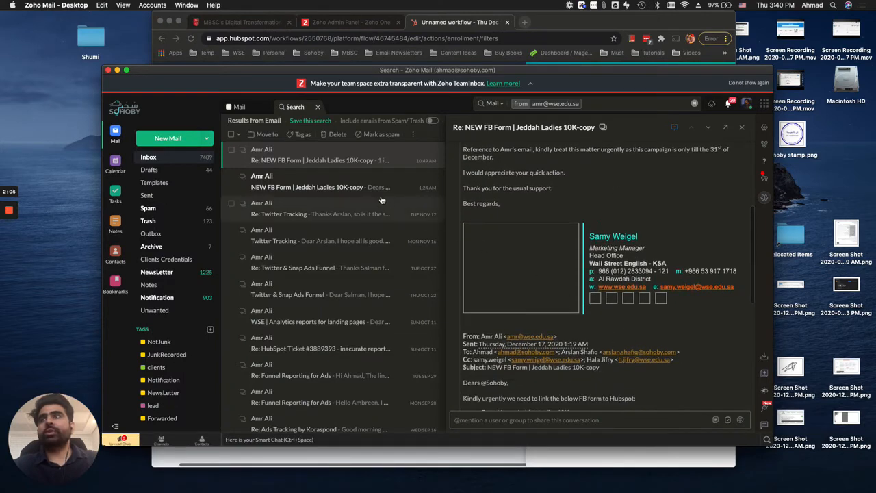
{"action": "scroll", "coordinate": [616, 258], "scroll_direction": "down", "scroll_amount": 8}
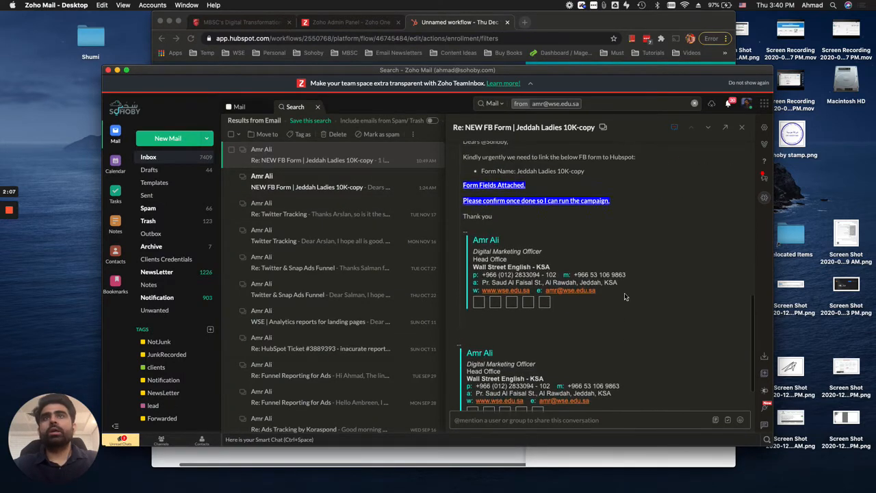
{"action": "scroll", "coordinate": [625, 307], "scroll_direction": "up", "scroll_amount": 4}
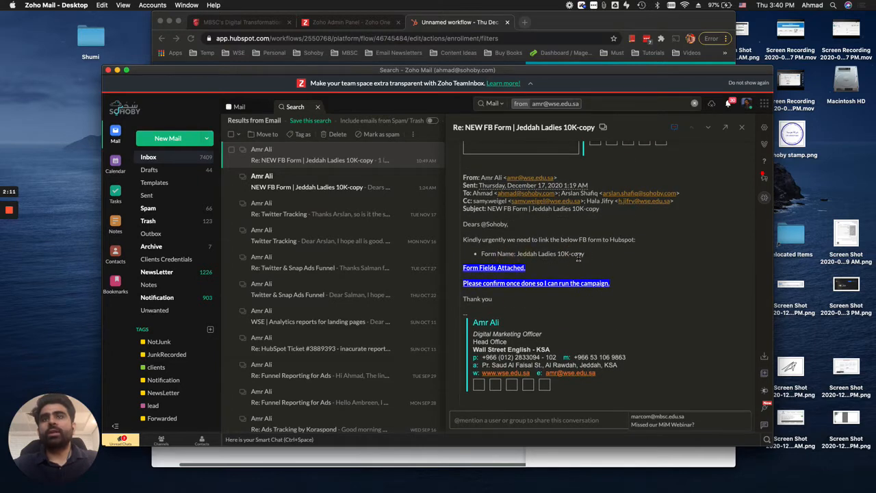
Return to Chrome and try searching the page options of the Default HubSpot Blog Comments Form for "Lead ad"
{"action": "key", "text": "super+Tab"}
{"action": "left_click", "coordinate": [602, 225]}
{"action": "type", "text": "12-2020"}
{"action": "key", "text": "BackSpace"}
{"action": "key", "text": "BackSpace"}
{"action": "key", "text": "BackSpace"}
{"action": "key", "text": "super+Tab"}
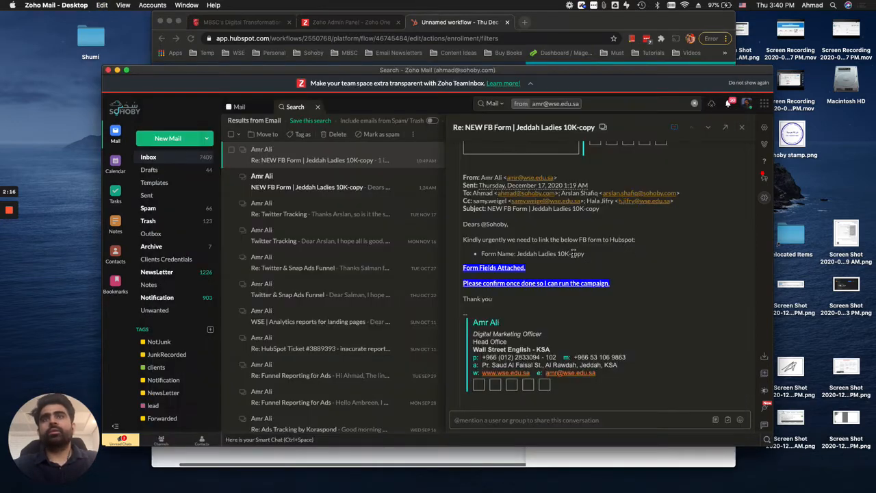
{"action": "key", "text": "super+Tab"}
{"action": "type", "text": "l"}
{"action": "key", "text": "BackSpace"}
{"action": "type", "text": "lEAD"}
{"action": "key", "text": "BackSpace"}
{"action": "key", "text": "BackSpace"}
{"action": "key", "text": "BackSpace"}
{"action": "key", "text": "BackSpace"}
{"action": "type", "text": "Lead ad"}
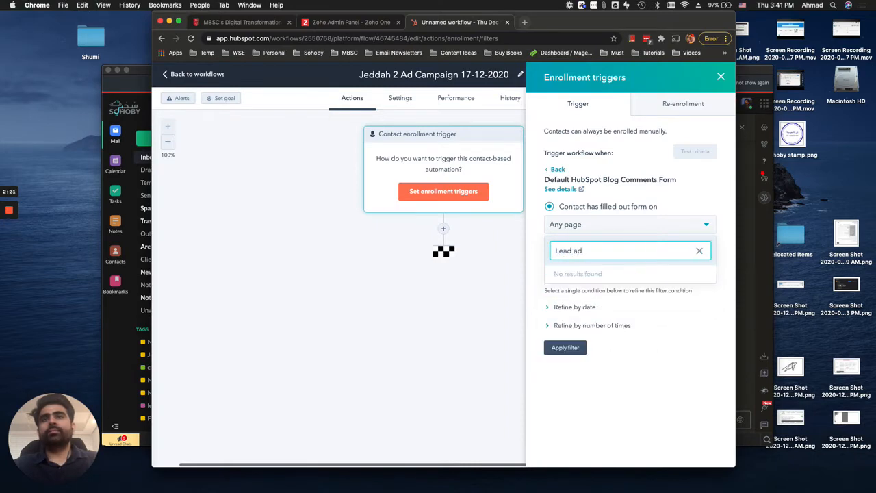
{"action": "key", "text": "BackSpace"}
{"action": "type", "text": "D"}
{"action": "left_click", "coordinate": [558, 170]}
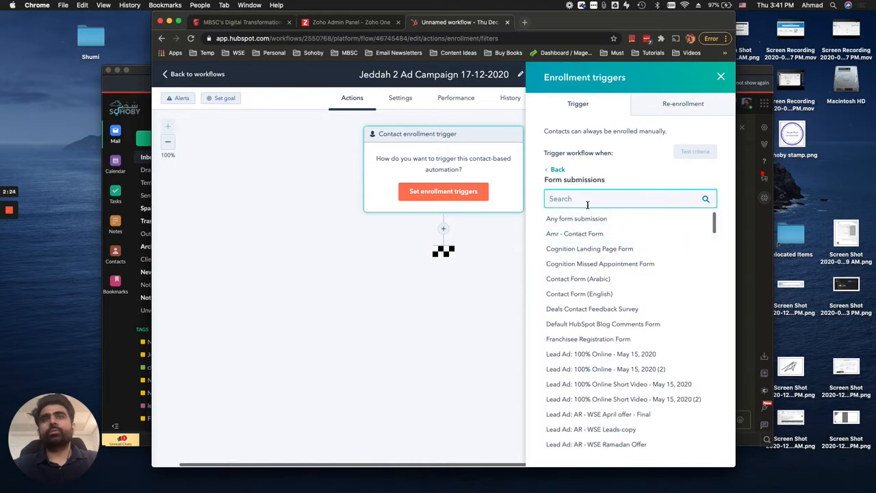
Set the enrollment trigger to contacts who filled out the Lead Ad: Jeddah Ladies 10K-copy form on any page, and save it
{"action": "left_click", "coordinate": [557, 170]}
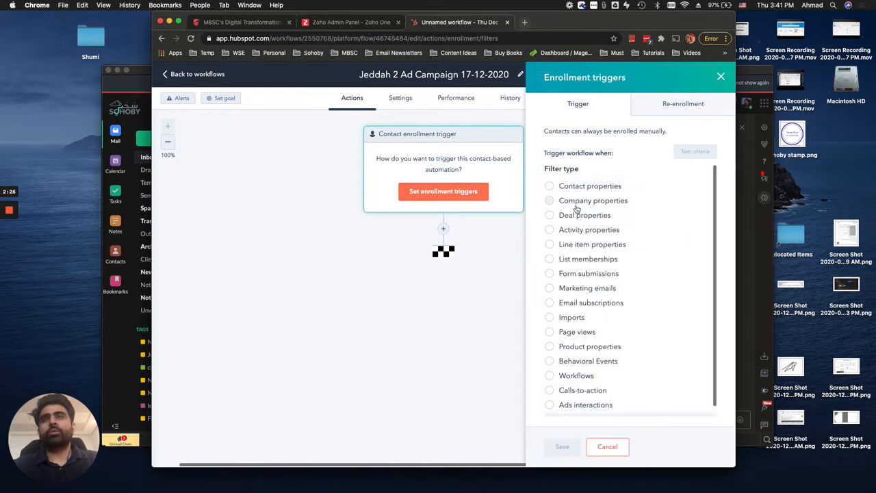
{"action": "left_click", "coordinate": [568, 274]}
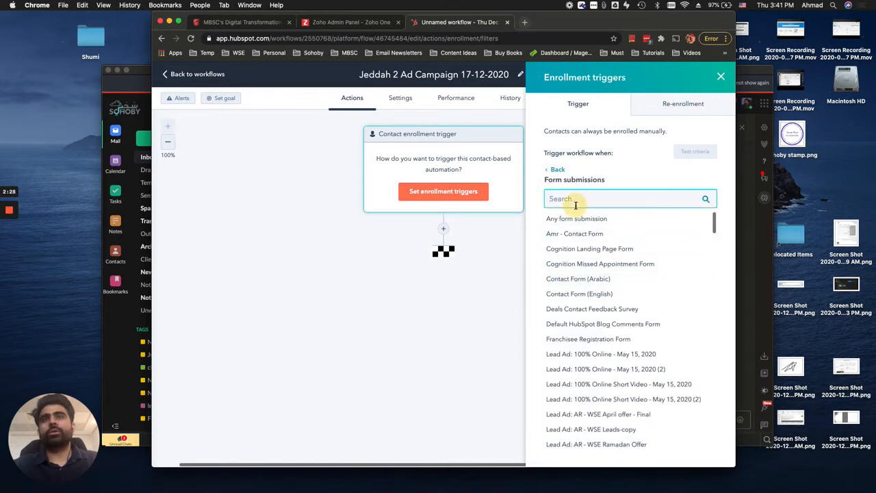
{"action": "type", "text": "10"}
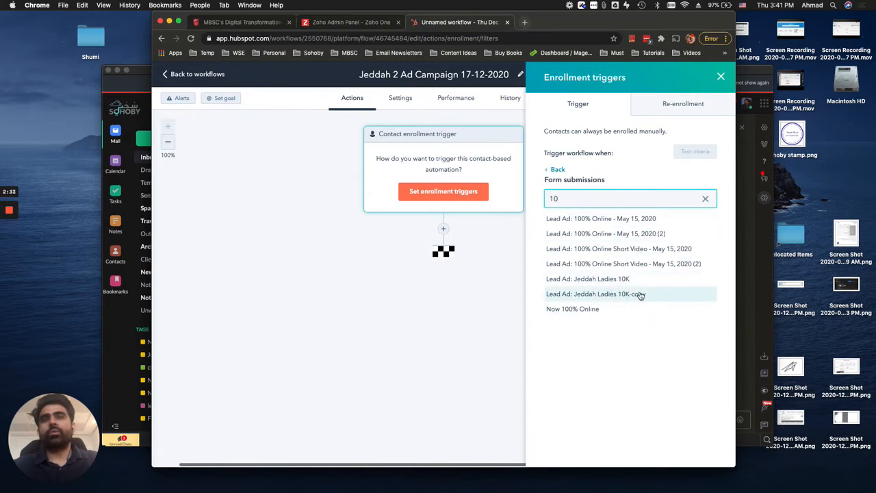
{"action": "left_click", "coordinate": [609, 299]}
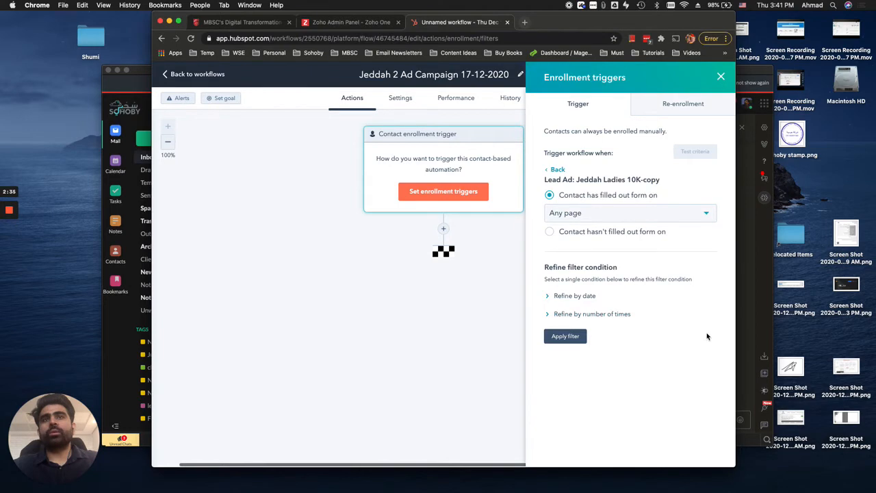
{"action": "key", "text": "super+Tab"}
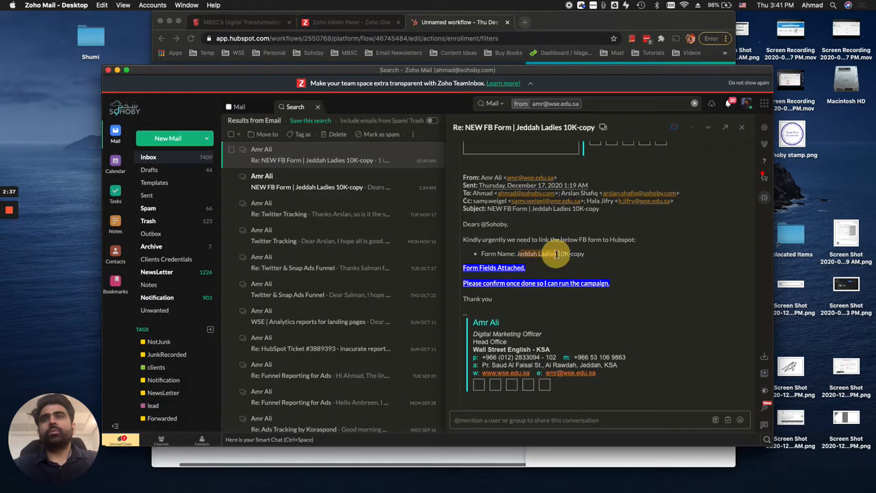
{"action": "key", "text": "super+Tab"}
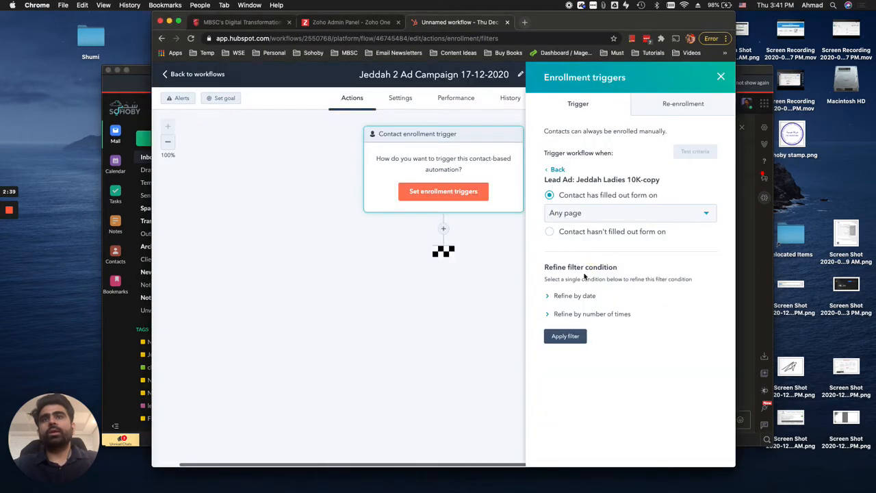
{"action": "left_click", "coordinate": [567, 335]}
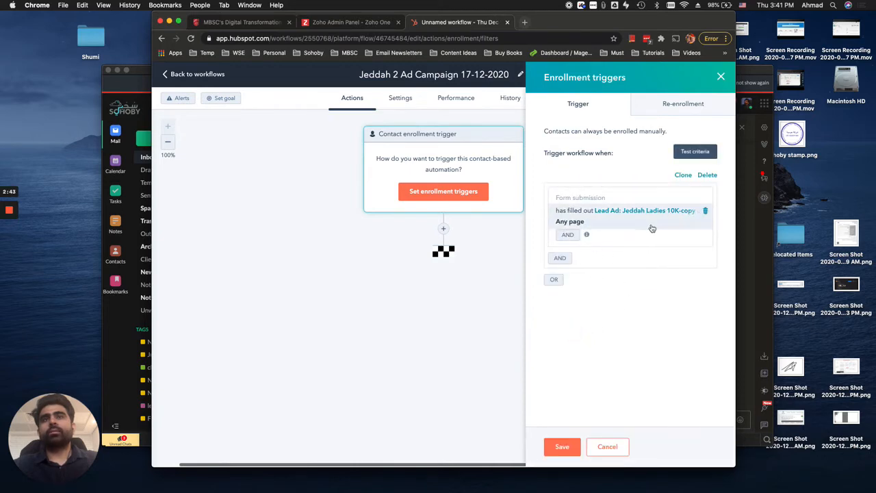
{"action": "left_click", "coordinate": [557, 450]}
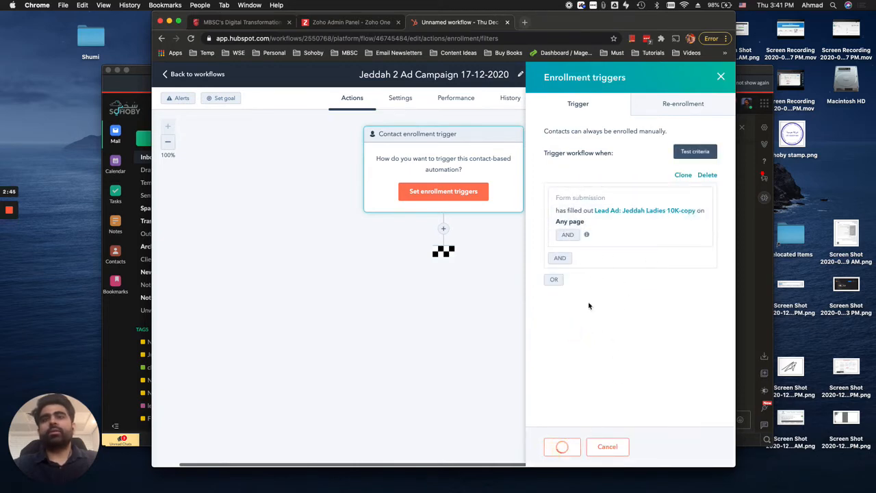
Check in Zoho Mail which branch the form's leads must go to, and start adding an action below the trigger back in Chrome
{"action": "key", "text": "super+Tab"}
{"action": "scroll", "coordinate": [605, 275], "scroll_direction": "up", "scroll_amount": 10}
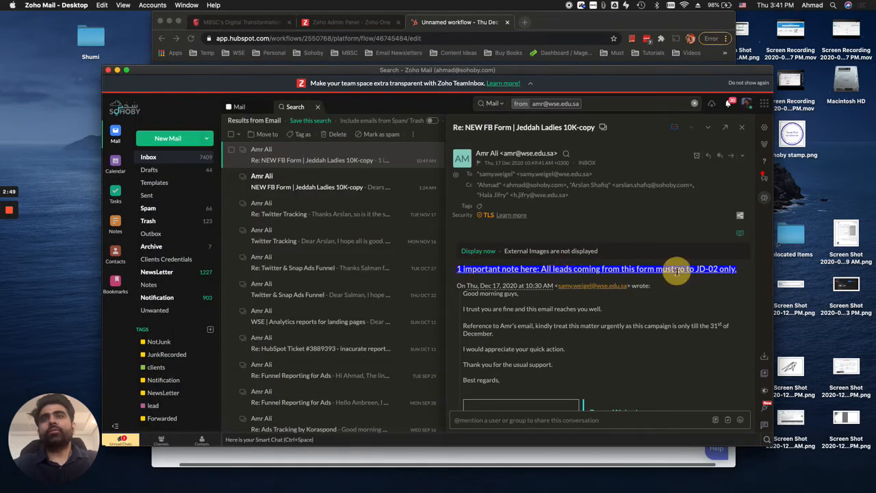
{"action": "key", "text": "super+Tab"}
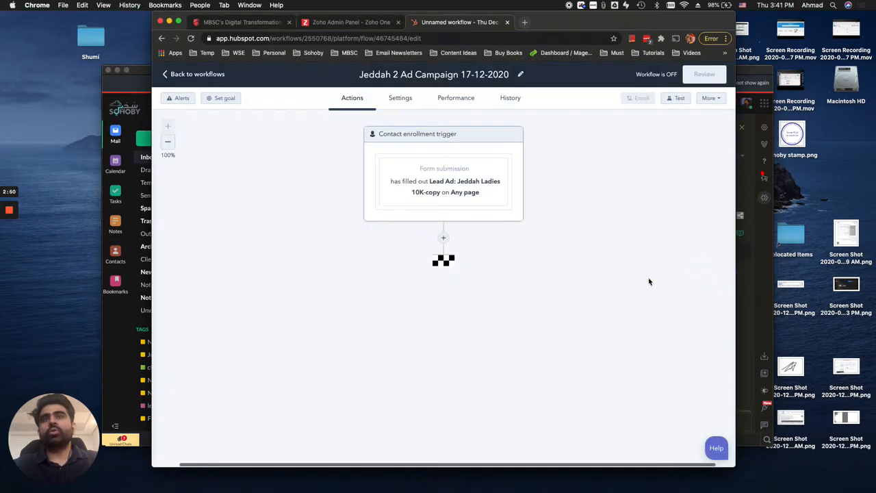
{"action": "left_click", "coordinate": [444, 238]}
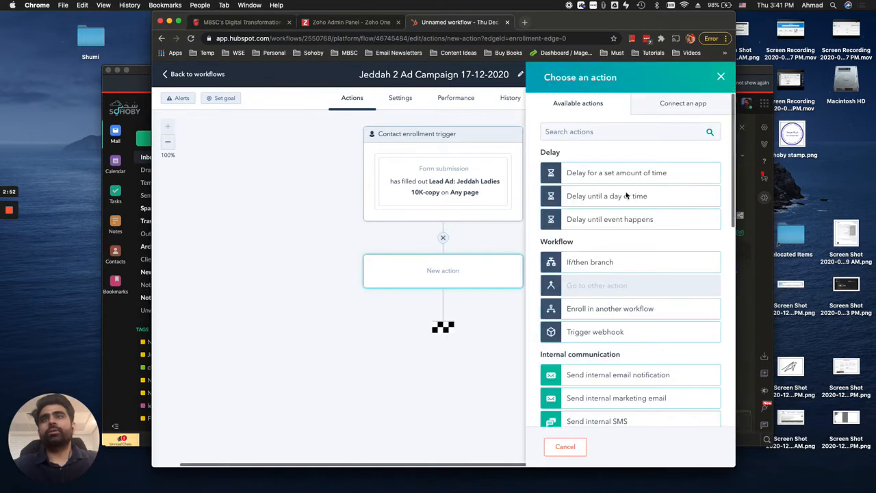
{"action": "left_click", "coordinate": [605, 130]}
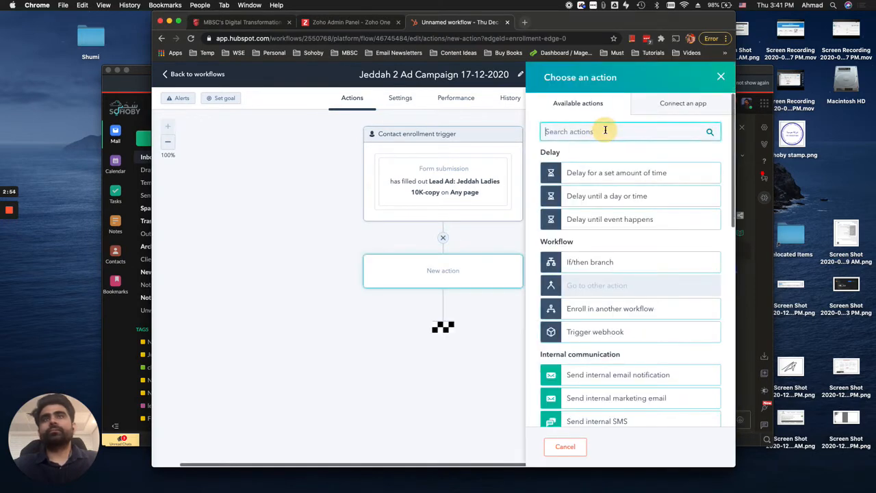
{"action": "type", "text": "ame"}
{"action": "key", "text": "BackSpace"}
{"action": "key", "text": "BackSpace"}
{"action": "key", "text": "BackSpace"}
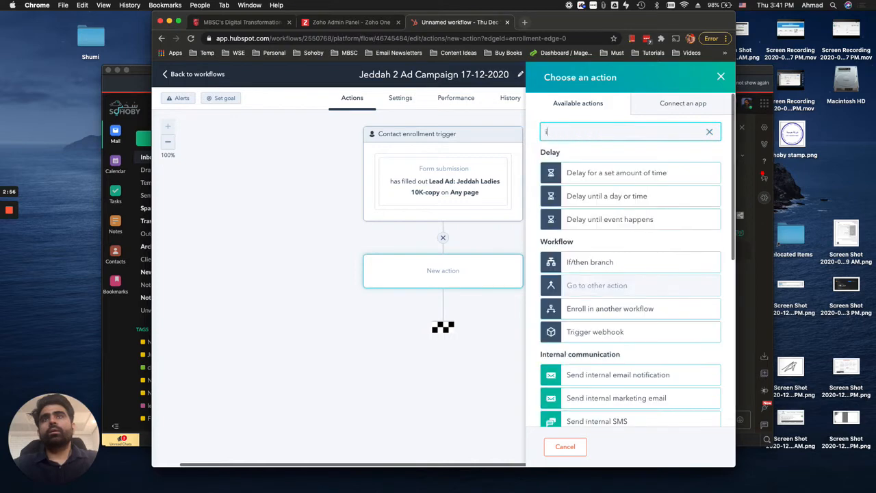
{"action": "type", "text": "branch"}
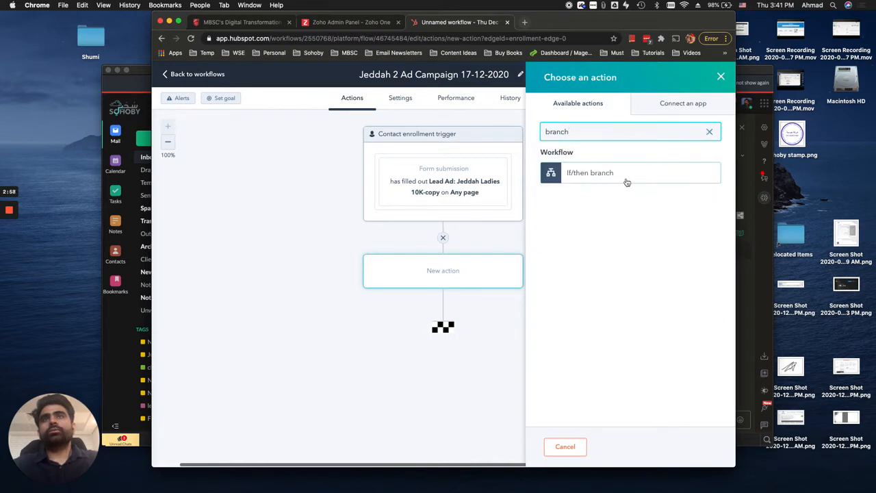
{"action": "left_click", "coordinate": [604, 178]}
{"action": "left_click", "coordinate": [600, 172]}
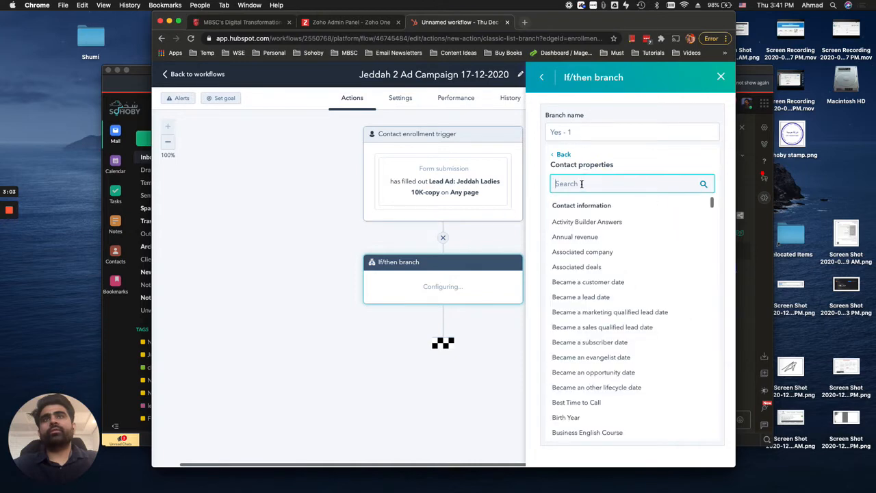
{"action": "left_click", "coordinate": [541, 78]}
Add a Set property value action that sets the contact property branches to جدة حي الروضة السيدات, and save it
{"action": "left_click", "coordinate": [573, 128]}
{"action": "type", "text": "proe"}
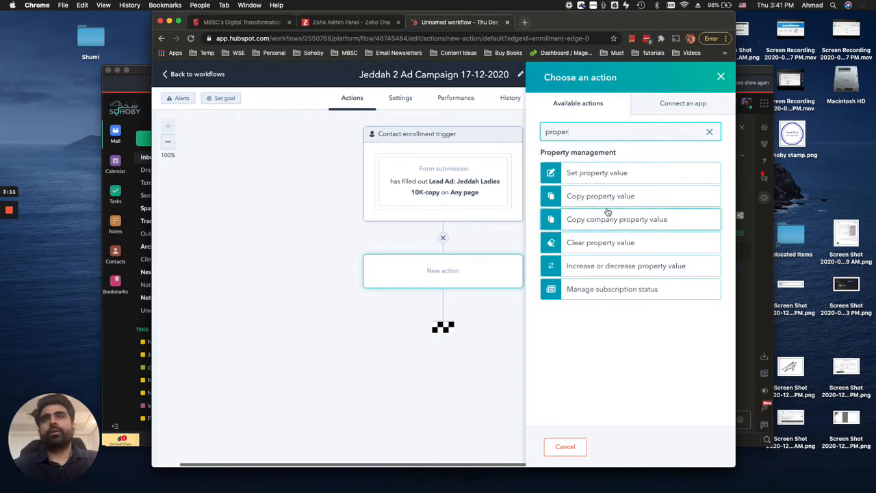
{"action": "left_click", "coordinate": [609, 174]}
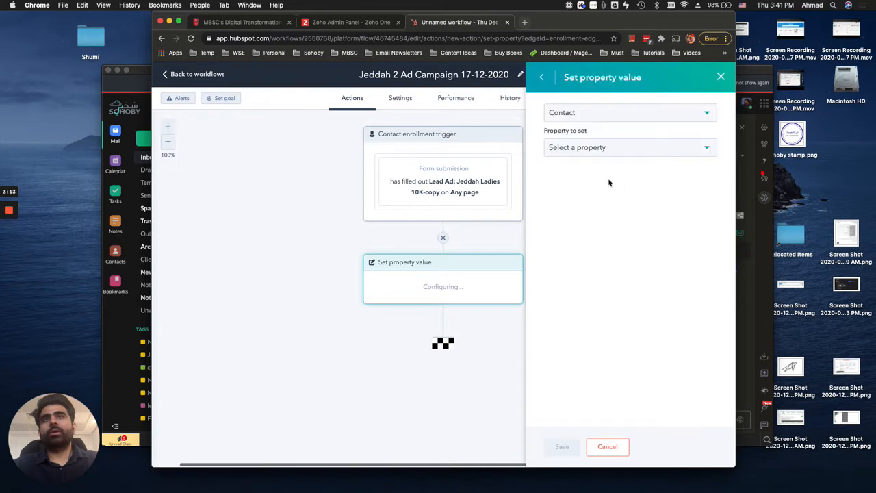
{"action": "left_click", "coordinate": [605, 152]}
{"action": "type", "text": "branc"}
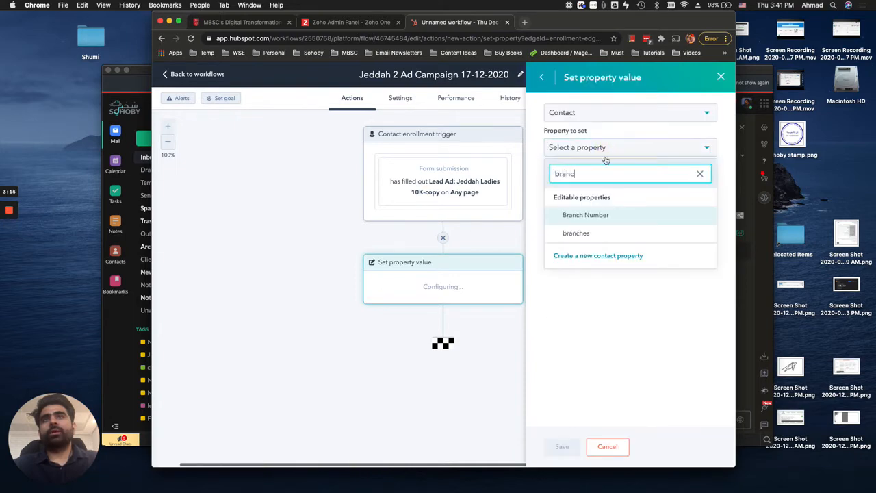
{"action": "left_click", "coordinate": [596, 233]}
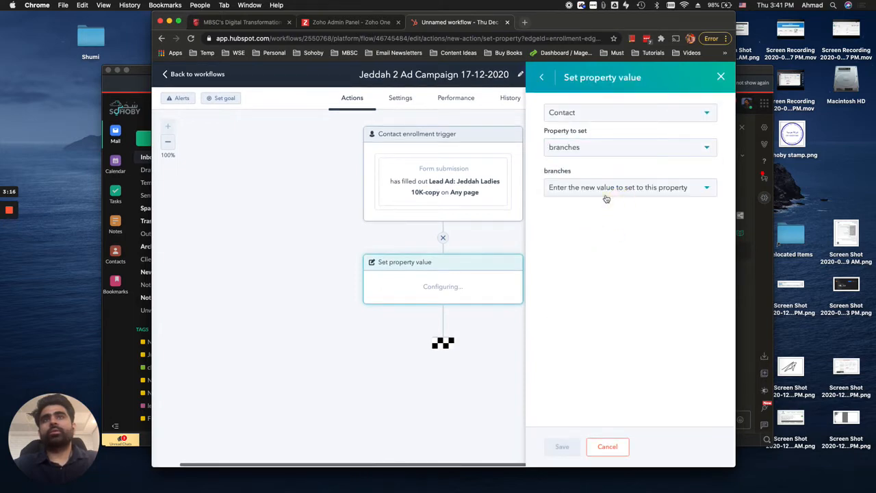
{"action": "left_click", "coordinate": [606, 195]}
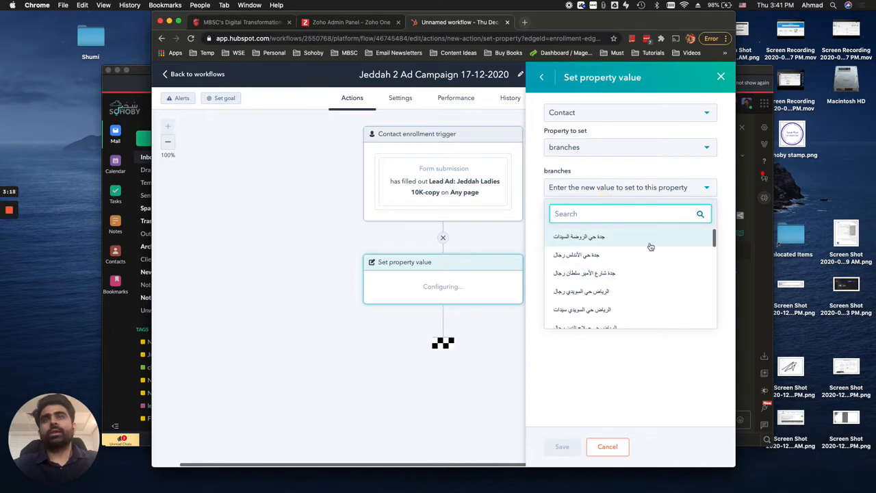
{"action": "left_click", "coordinate": [596, 240]}
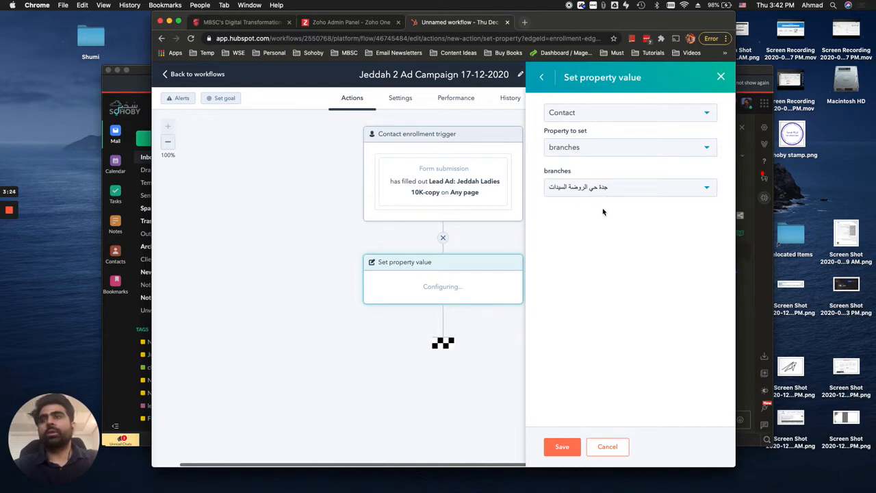
{"action": "left_click", "coordinate": [575, 445]}
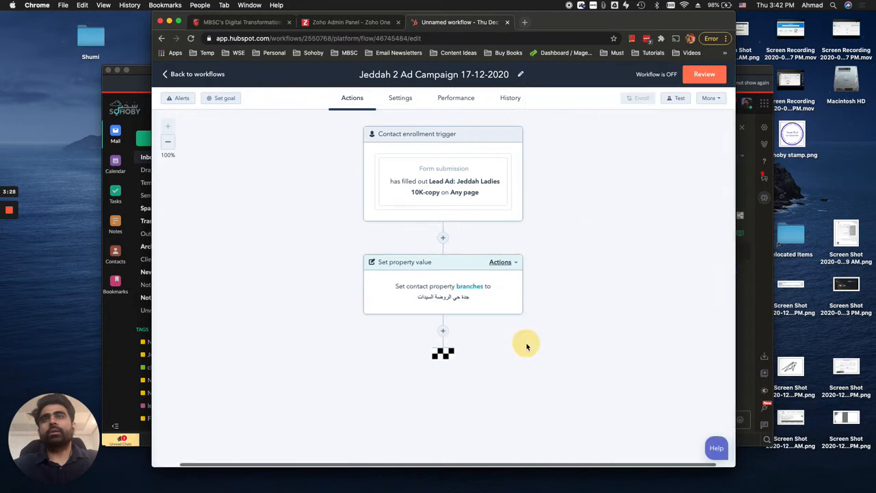
{"action": "left_click", "coordinate": [442, 330]}
{"action": "left_click", "coordinate": [483, 365]}
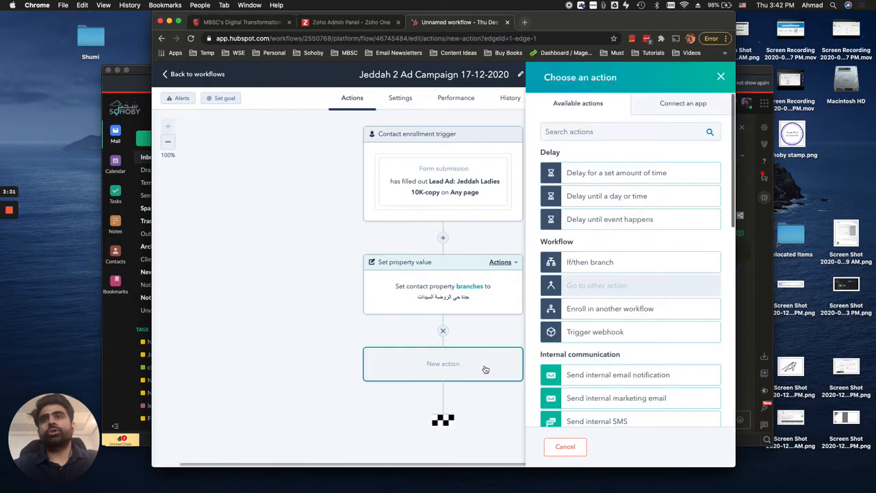
{"action": "left_click", "coordinate": [722, 79]}
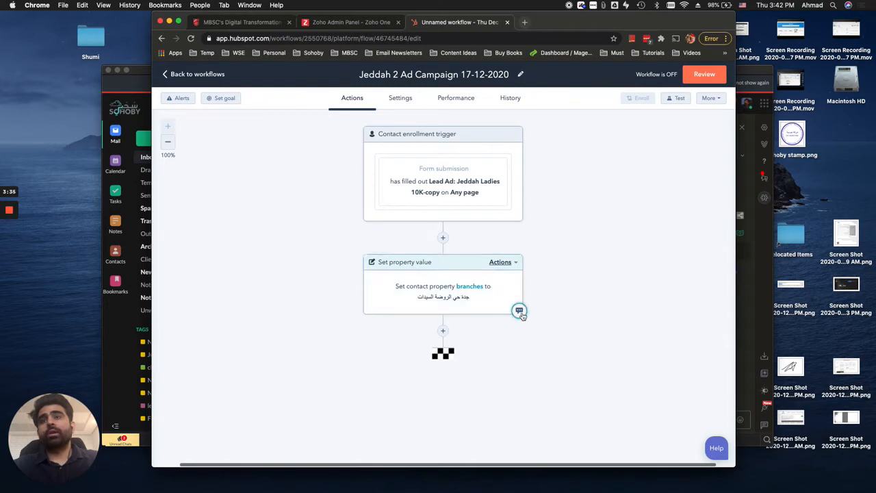
{"action": "left_click", "coordinate": [443, 331]}
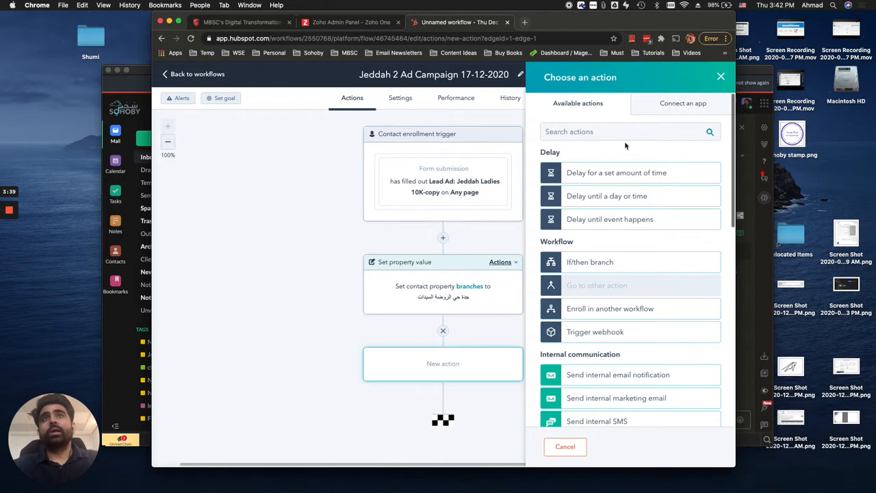
{"action": "left_click", "coordinate": [721, 77]}
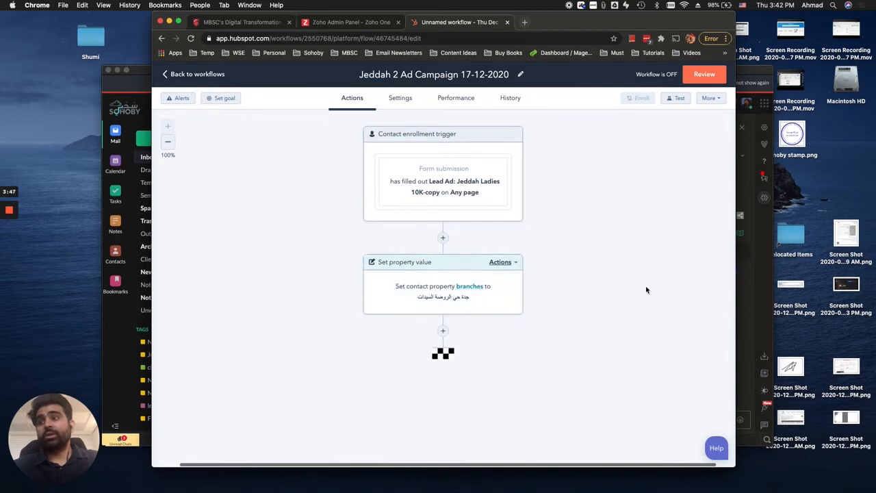
Add an Enroll in another workflow action after the Set property value action
{"action": "left_click", "coordinate": [443, 331]}
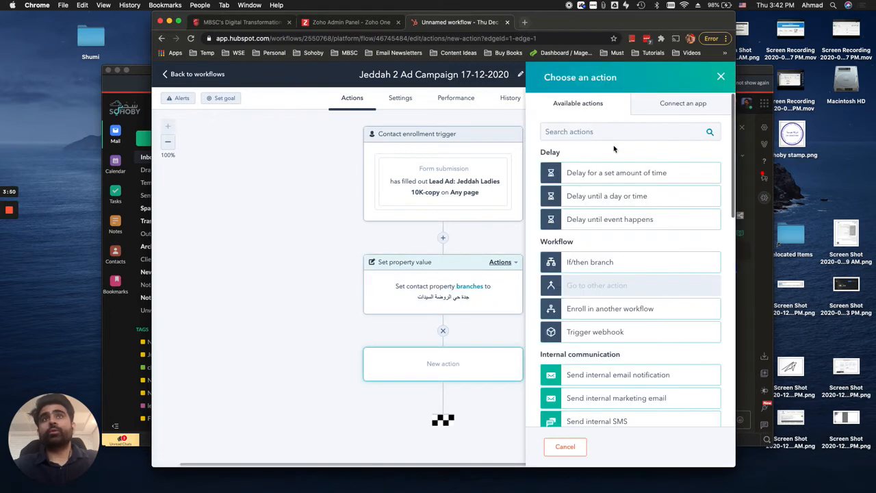
{"action": "left_click", "coordinate": [616, 133]}
{"action": "type", "text": "enroll"}
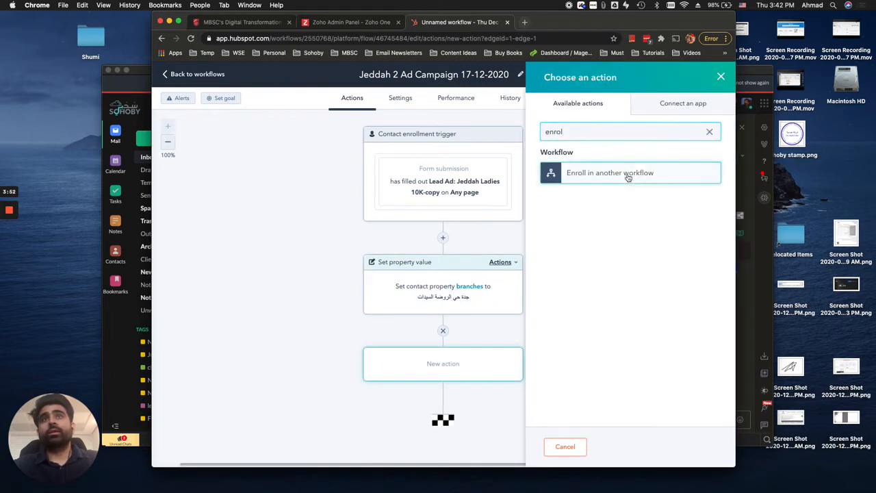
{"action": "left_click", "coordinate": [625, 176]}
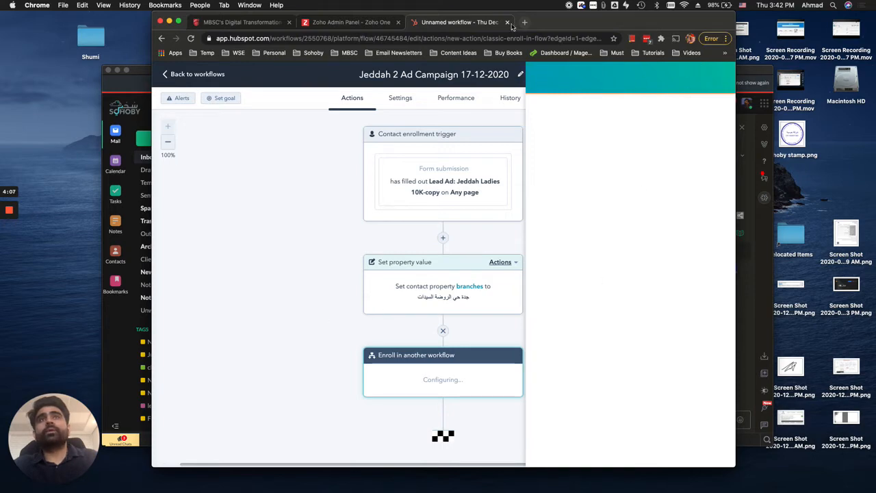
Load app.hubspot.com in a new browser tab and open the WSE KSA account there
{"action": "right_click", "coordinate": [490, 22]}
{"action": "left_click", "coordinate": [302, 141]}
{"action": "left_click", "coordinate": [526, 22]}
{"action": "type", "text": "app.hubspot.com"}
{"action": "key", "text": "Return"}
{"action": "left_click", "coordinate": [465, 22]}
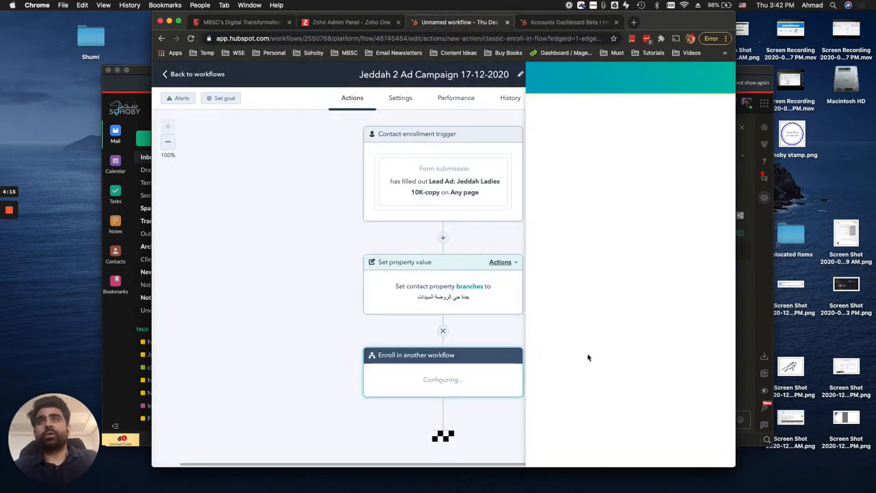
{"action": "left_click", "coordinate": [544, 22]}
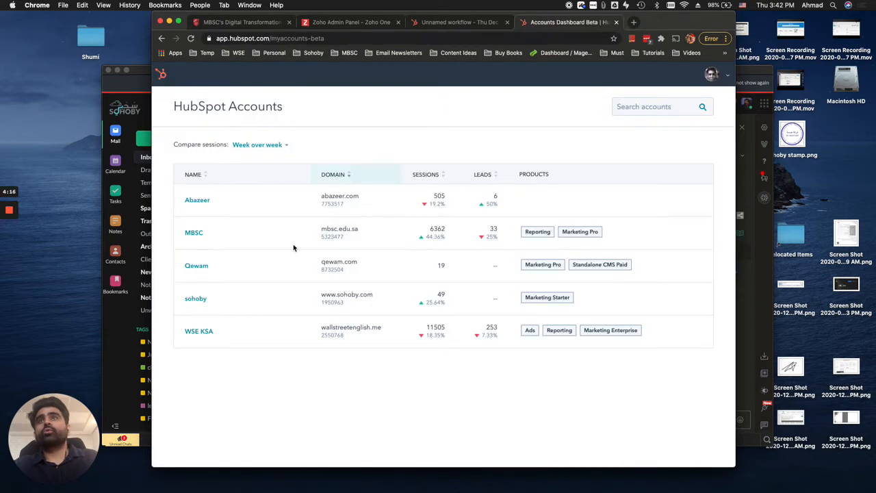
{"action": "left_click", "coordinate": [195, 335]}
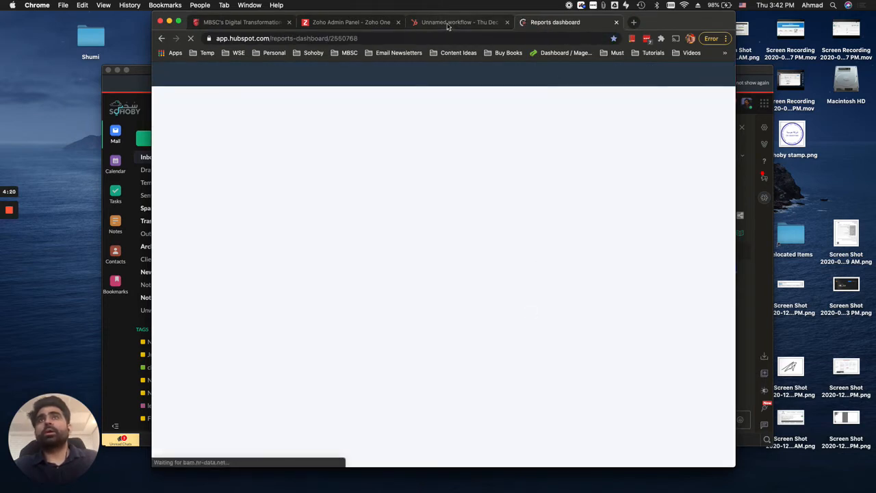
Open the account's workflows list and search it for "lead distri"
{"action": "mouse_move", "coordinate": [415, 73]}
{"action": "left_click", "coordinate": [414, 119]}
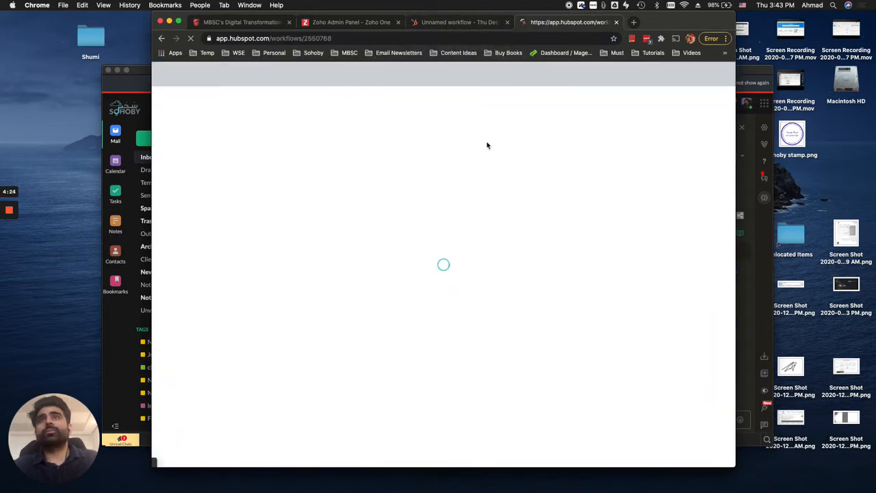
{"action": "left_click", "coordinate": [524, 160]}
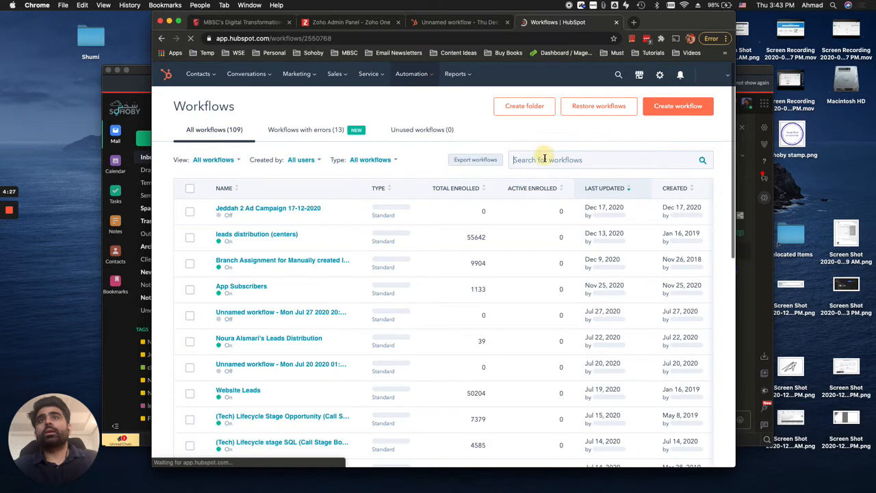
{"action": "type", "text": "lead distri"}
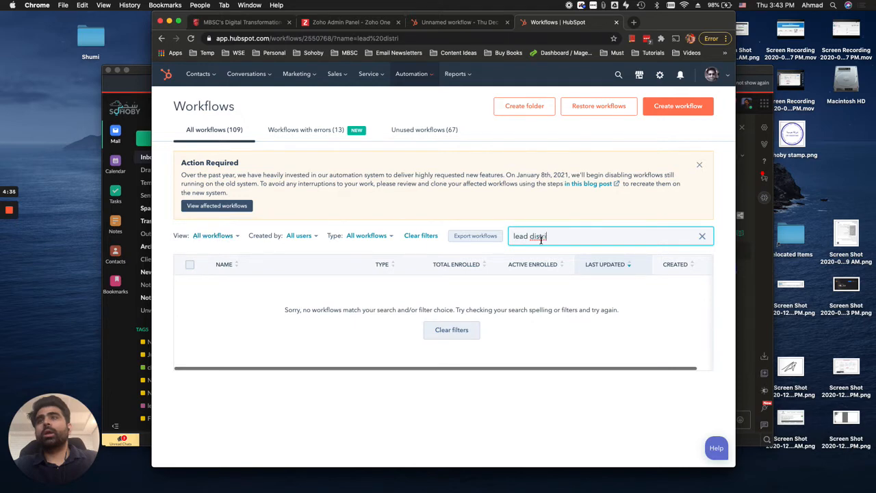
Search the workflow choices of the Enroll in another workflow action in Jeddah 2 Ad Campaign 17-12-2020 for "lead des"
{"action": "left_click", "coordinate": [484, 26]}
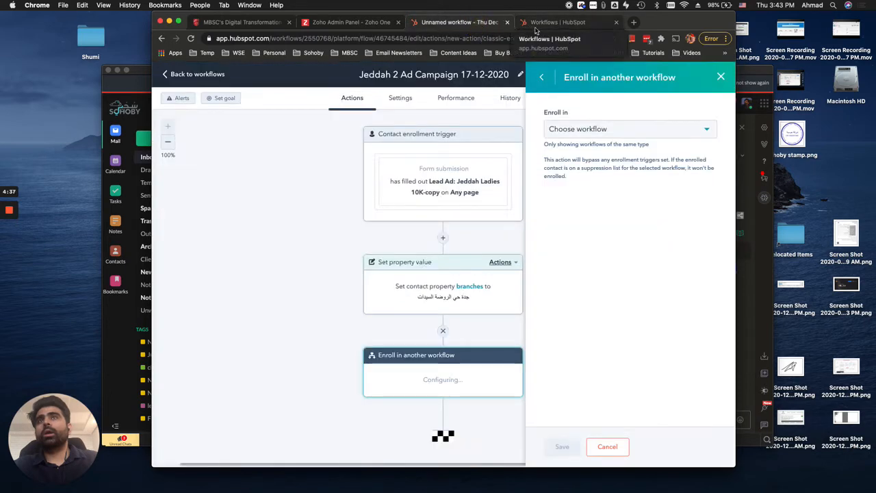
{"action": "left_click", "coordinate": [618, 129]}
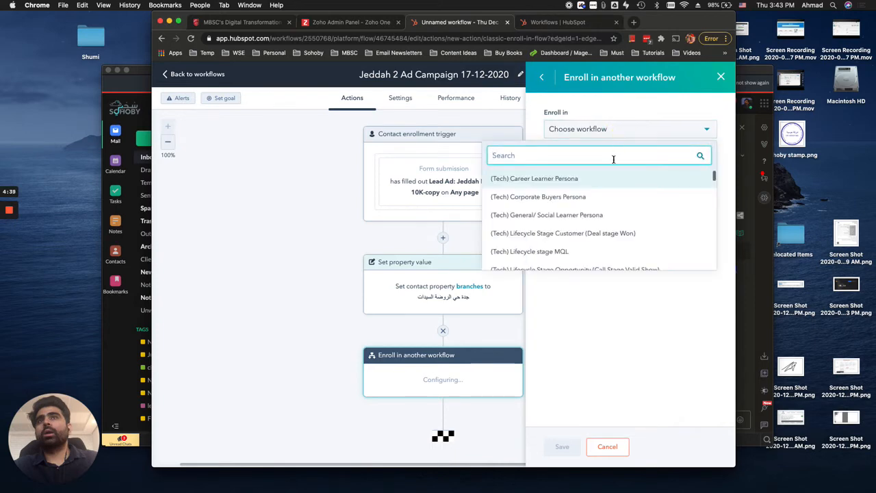
{"action": "type", "text": "lead des"}
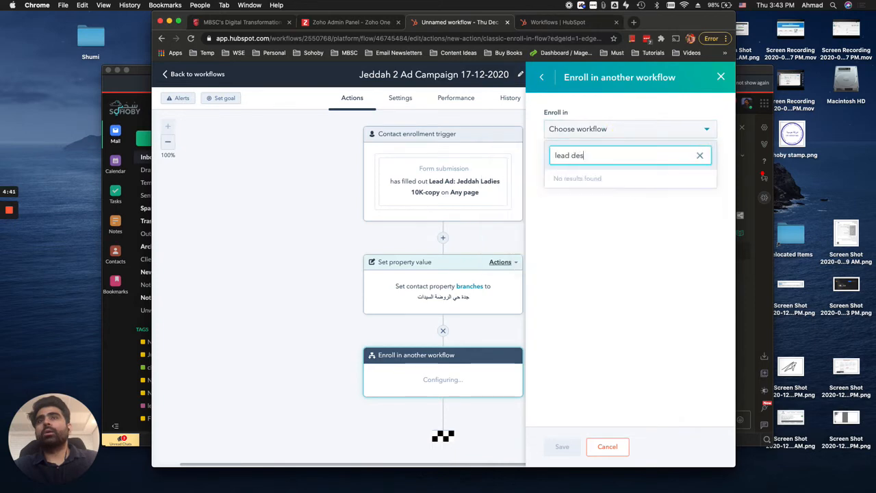
{"action": "key", "text": "ctrl+a"}
List the workflows affected by the old-system shutdown, open leads distribution (centers) to view it, and return to the workflows list
{"action": "left_click", "coordinate": [558, 22]}
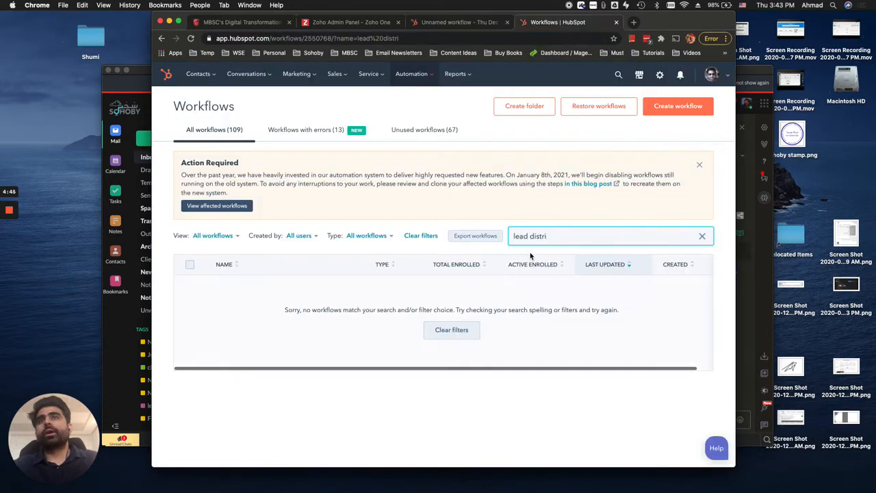
{"action": "left_click", "coordinate": [463, 183]}
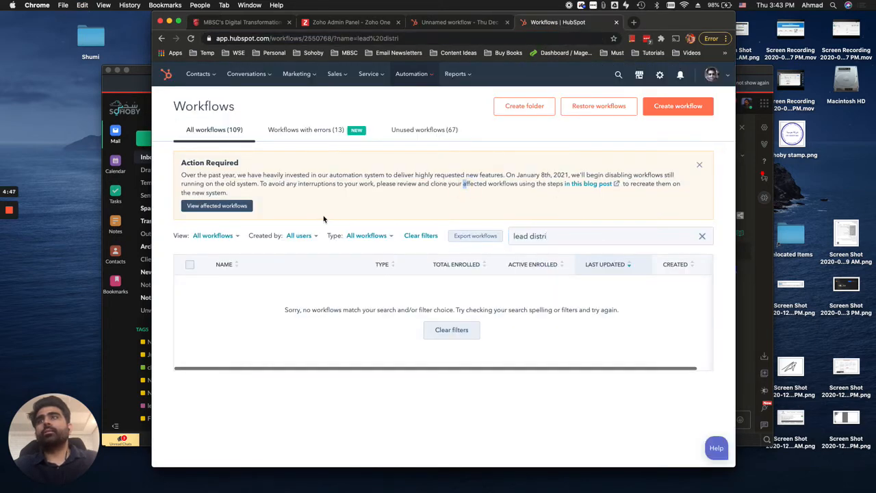
{"action": "left_click", "coordinate": [614, 196]}
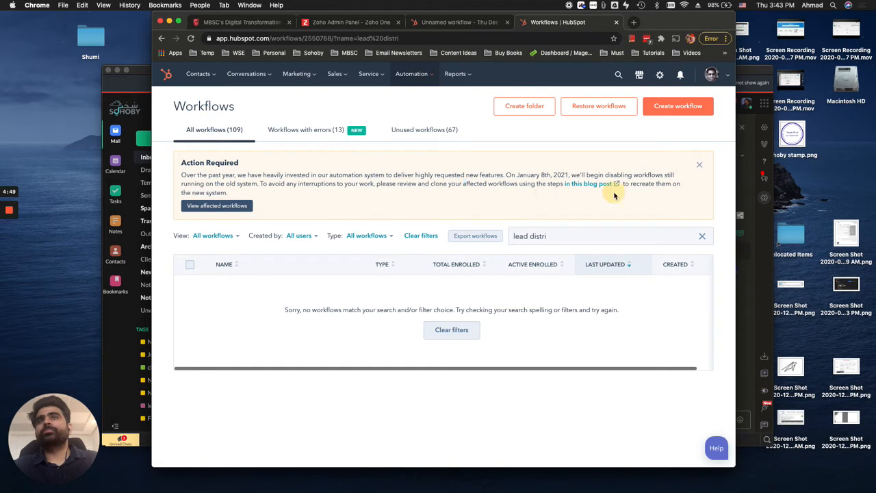
{"action": "left_click", "coordinate": [232, 205]}
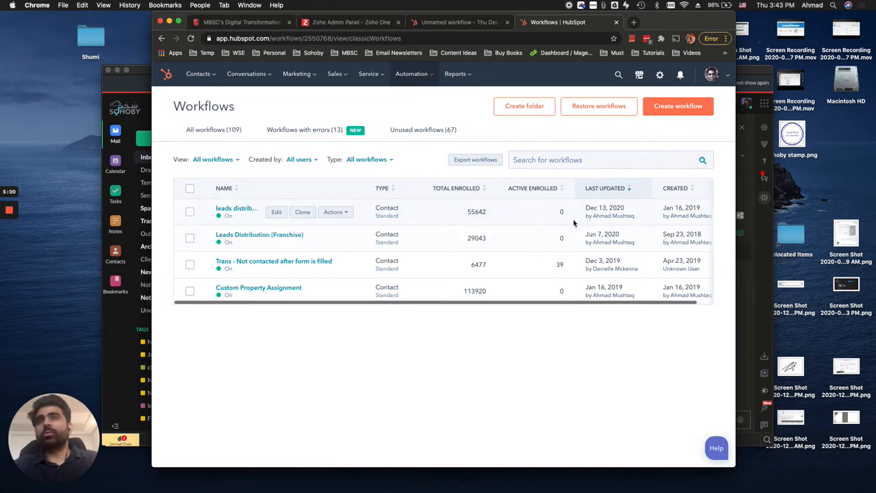
{"action": "left_click", "coordinate": [276, 212]}
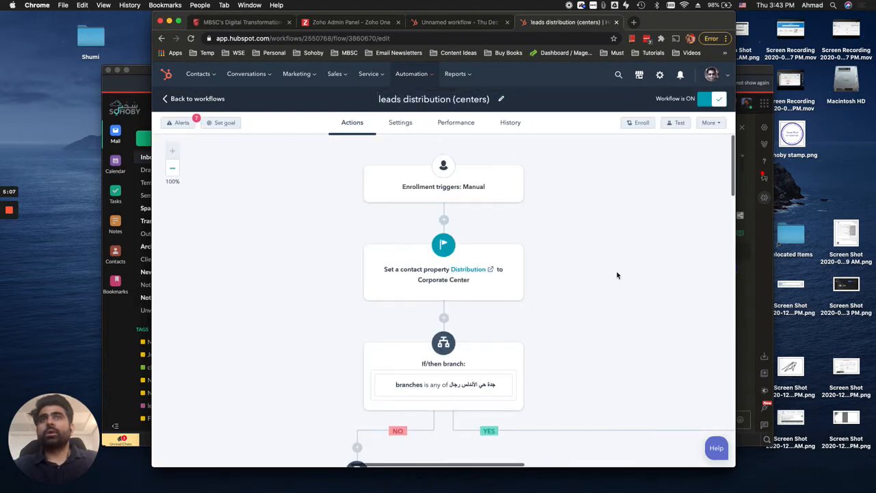
{"action": "left_click", "coordinate": [218, 100]}
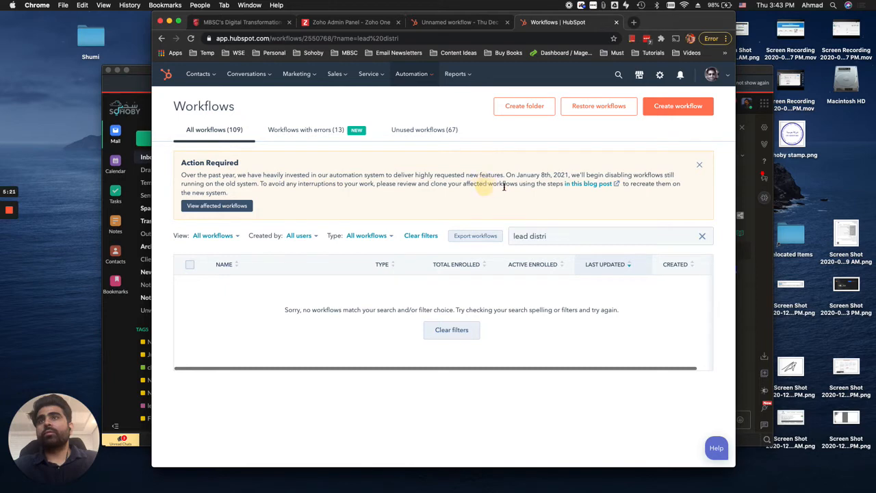
Open the blog post about recreating affected workflows in a separate browser tab and return to the workflows list
{"action": "left_click", "coordinate": [605, 192]}
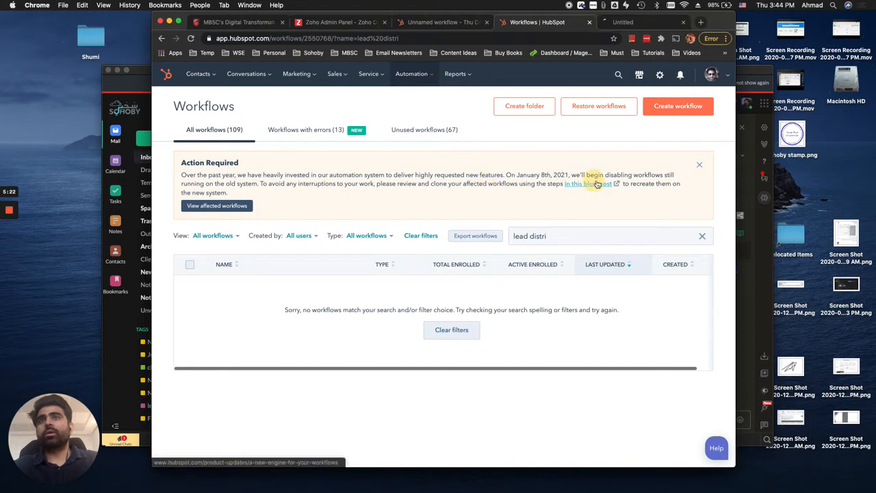
{"action": "left_click", "coordinate": [620, 23]}
{"action": "left_click", "coordinate": [537, 23]}
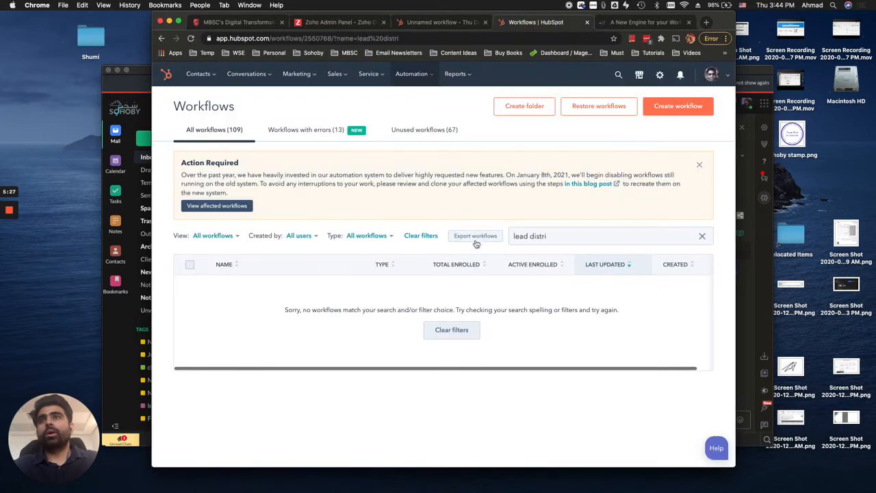
Clone the affected workflow leads distribution (centers) under the name leads distribution (centers) (new-hs-system)
{"action": "left_click", "coordinate": [216, 206]}
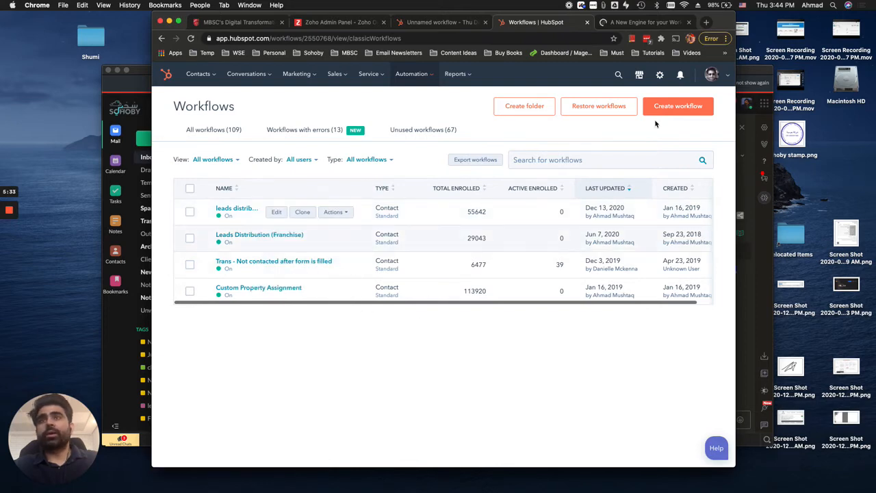
{"action": "left_click", "coordinate": [286, 214]}
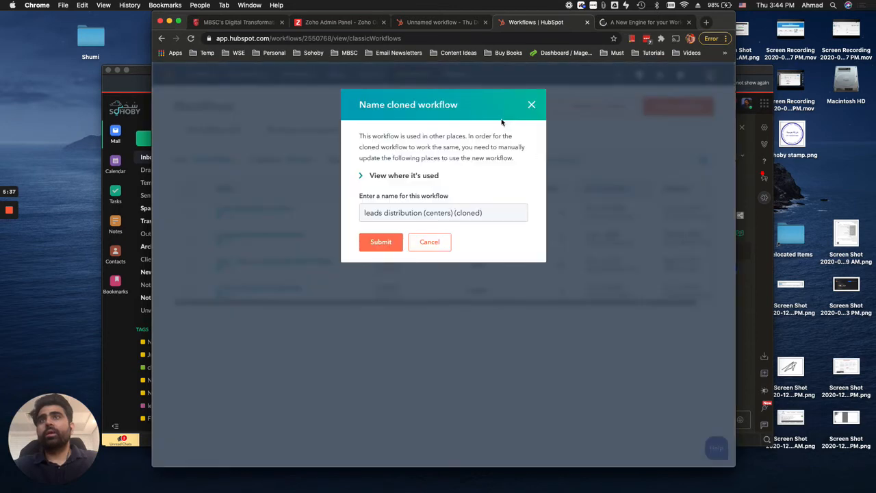
{"action": "left_click", "coordinate": [493, 212]}
{"action": "double_click", "coordinate": [465, 212]}
{"action": "type", "text": "new"}
{"action": "type", "text": "-hb"}
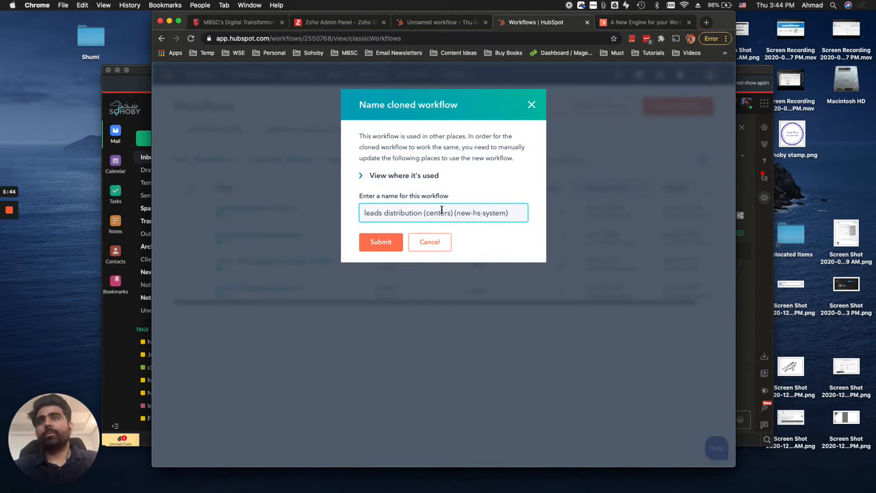
{"action": "left_click", "coordinate": [383, 242]}
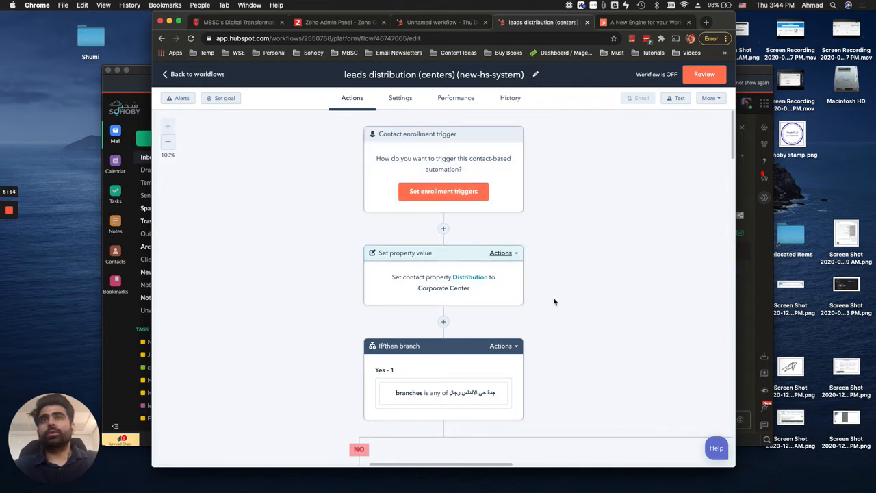
Examine the cloned workflow's If/then branches and the owner assignment and in-app notification actions on their Yes paths
{"action": "scroll", "coordinate": [568, 302], "scroll_direction": "down", "scroll_amount": 1}
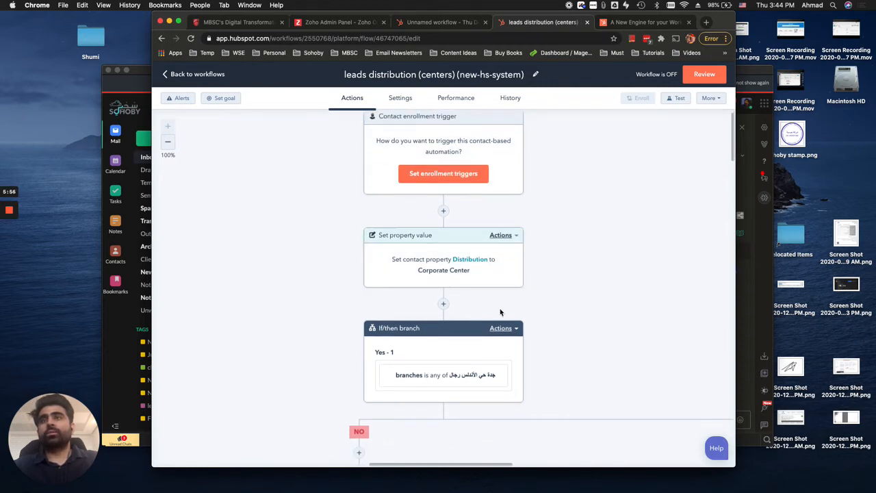
{"action": "scroll", "coordinate": [500, 308], "scroll_direction": "down", "scroll_amount": 3}
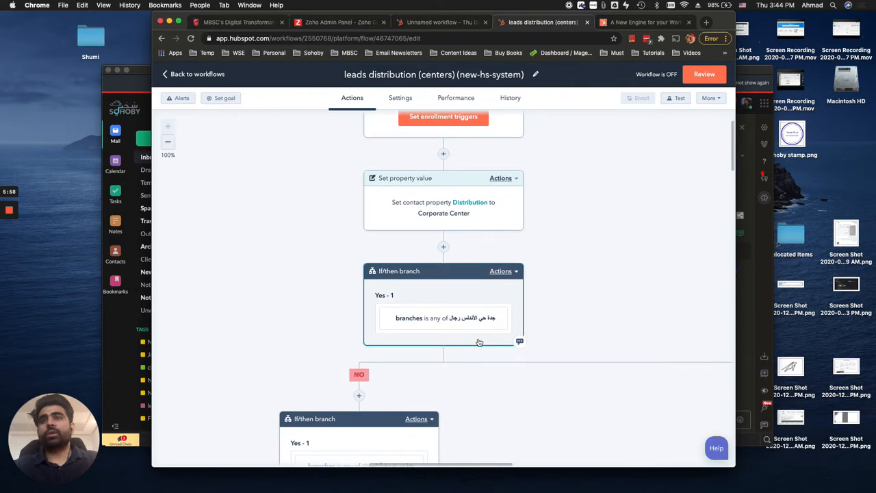
{"action": "scroll", "coordinate": [478, 343], "scroll_direction": "right", "scroll_amount": 5}
{"action": "scroll", "coordinate": [478, 343], "scroll_direction": "down", "scroll_amount": 2}
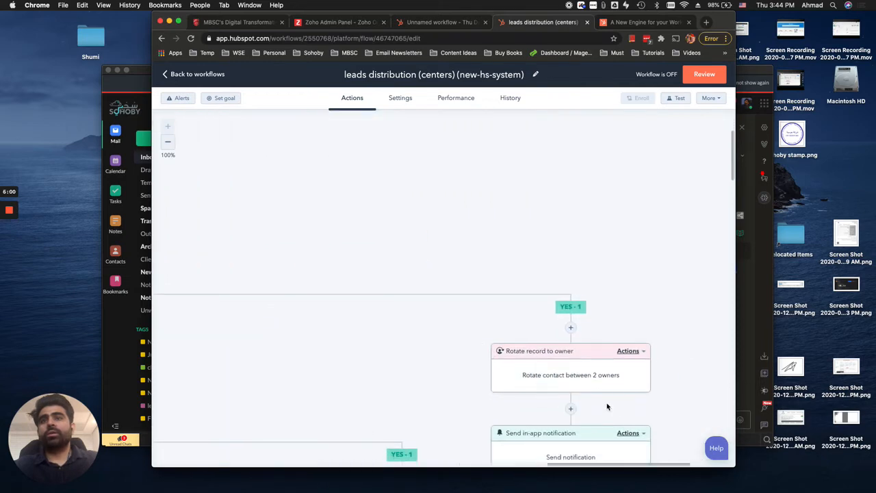
{"action": "scroll", "coordinate": [601, 380], "scroll_direction": "down", "scroll_amount": 5}
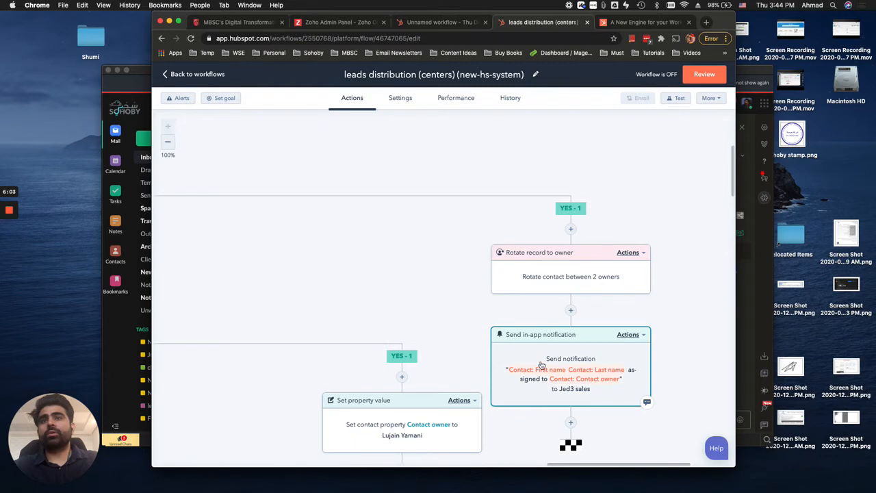
{"action": "scroll", "coordinate": [606, 384], "scroll_direction": "down", "scroll_amount": 3}
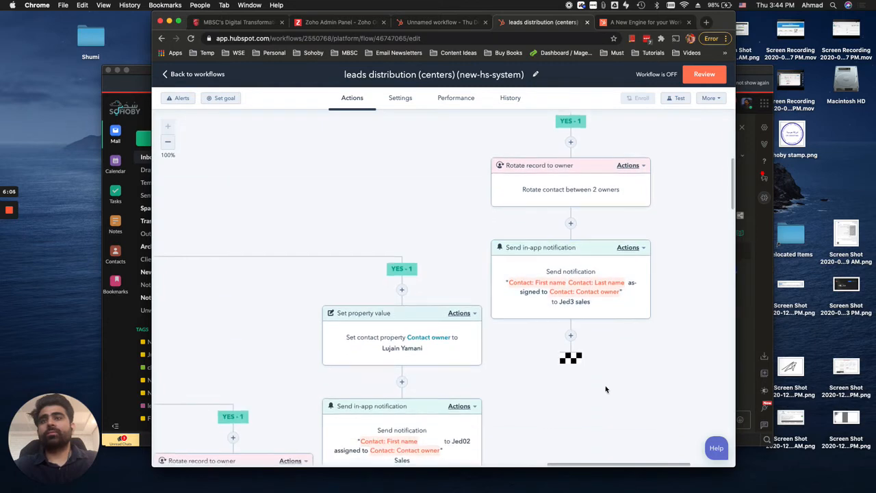
{"action": "scroll", "coordinate": [606, 389], "scroll_direction": "down", "scroll_amount": 2}
{"action": "scroll", "coordinate": [605, 389], "scroll_direction": "left", "scroll_amount": 10}
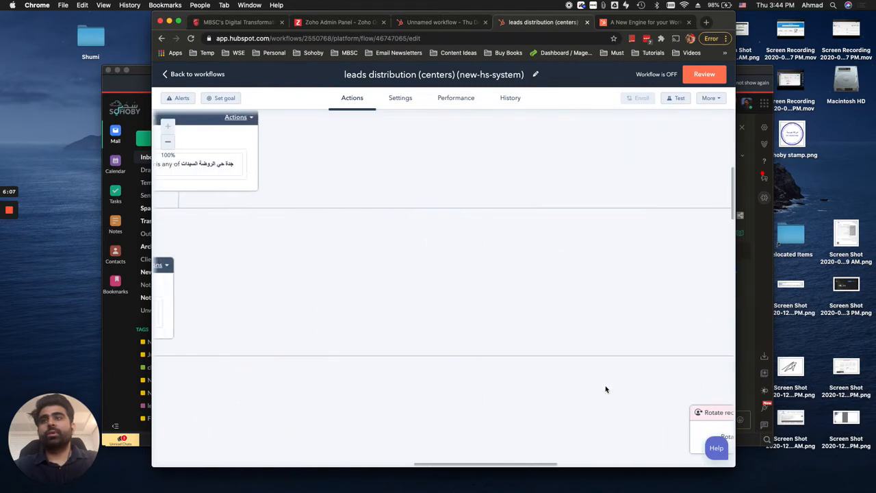
{"action": "scroll", "coordinate": [605, 390], "scroll_direction": "down", "scroll_amount": 5}
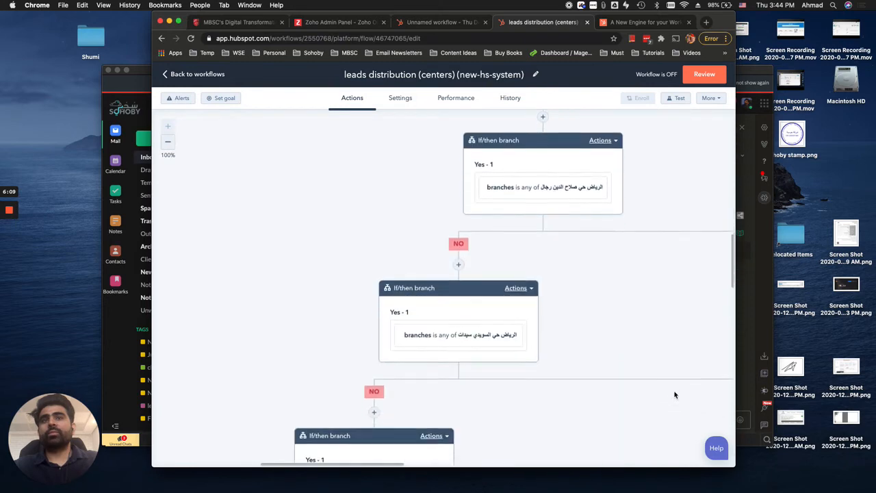
{"action": "scroll", "coordinate": [674, 395], "scroll_direction": "right", "scroll_amount": 10}
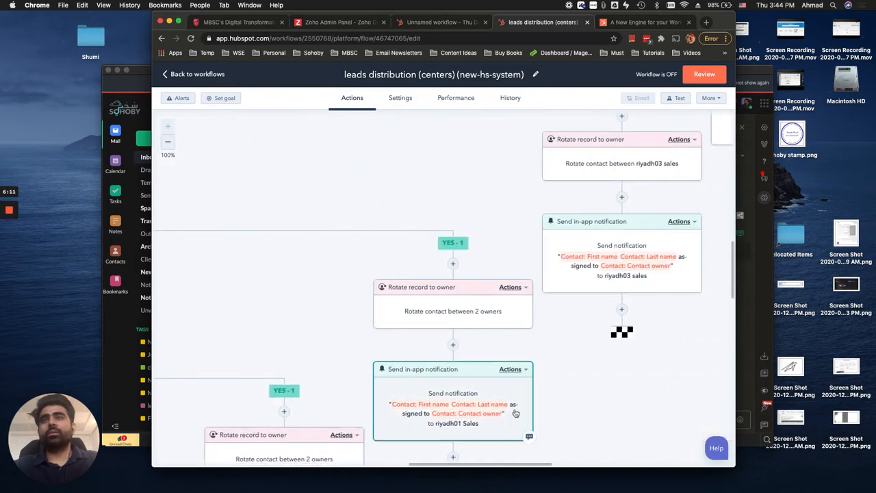
{"action": "scroll", "coordinate": [506, 402], "scroll_direction": "down", "scroll_amount": 1}
{"action": "scroll", "coordinate": [450, 348], "scroll_direction": "down", "scroll_amount": 10}
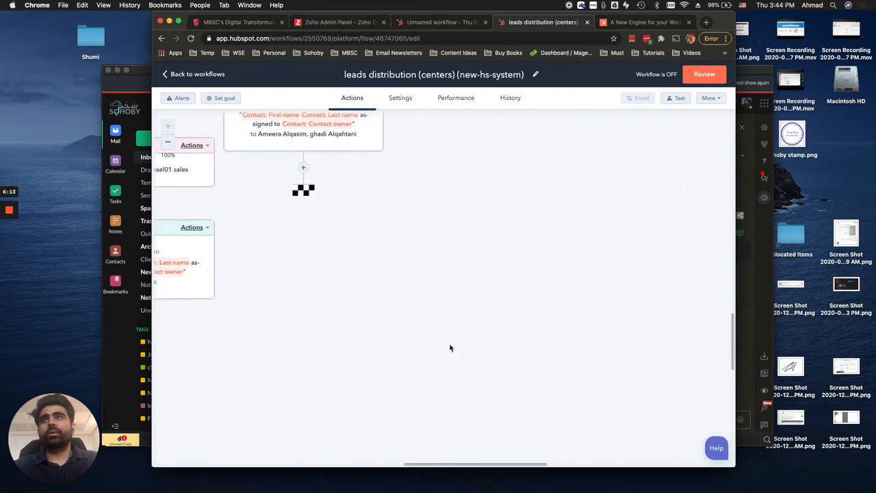
{"action": "scroll", "coordinate": [450, 347], "scroll_direction": "up", "scroll_amount": 3}
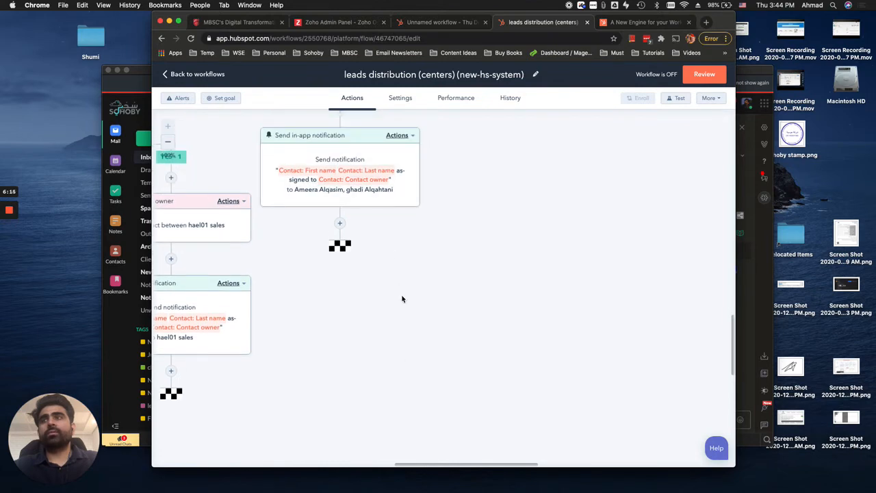
{"action": "scroll", "coordinate": [439, 308], "scroll_direction": "left", "scroll_amount": 5}
{"action": "scroll", "coordinate": [470, 319], "scroll_direction": "left", "scroll_amount": 5}
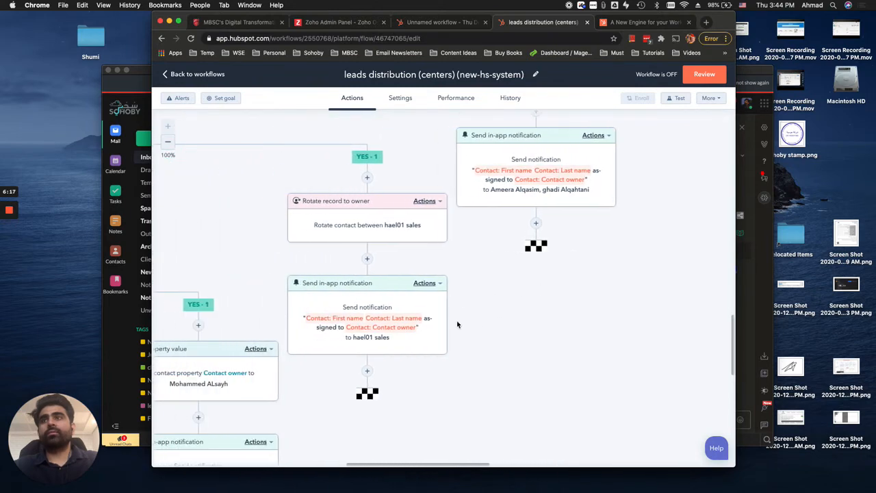
{"action": "scroll", "coordinate": [453, 354], "scroll_direction": "down", "scroll_amount": 5}
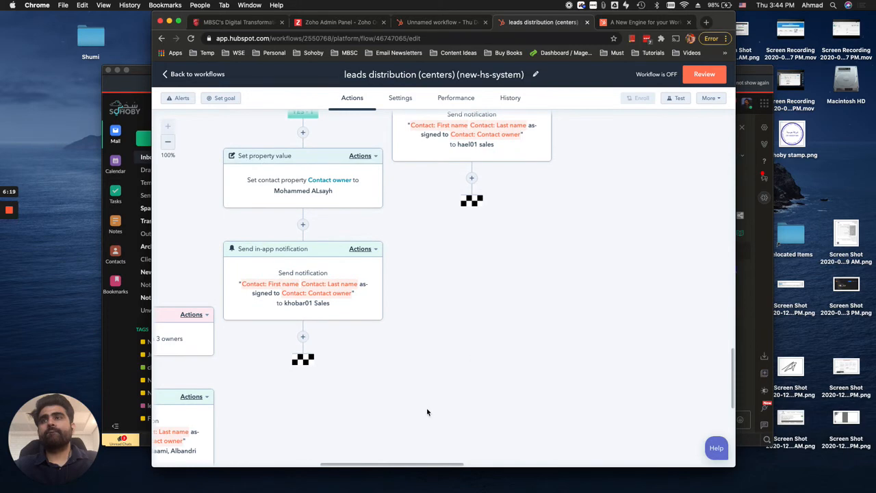
View the cloned workflow at 80% zoom and examine its last If/then branches and the final Enroll in another workflow action
{"action": "scroll", "coordinate": [427, 412], "scroll_direction": "left", "scroll_amount": 5}
{"action": "scroll", "coordinate": [428, 412], "scroll_direction": "left", "scroll_amount": 7}
{"action": "scroll", "coordinate": [427, 412], "scroll_direction": "down", "scroll_amount": 7}
{"action": "scroll", "coordinate": [427, 412], "scroll_direction": "left", "scroll_amount": 8}
{"action": "scroll", "coordinate": [427, 411], "scroll_direction": "up", "scroll_amount": 6}
{"action": "scroll", "coordinate": [427, 412], "scroll_direction": "left", "scroll_amount": 4}
{"action": "scroll", "coordinate": [427, 411], "scroll_direction": "up", "scroll_amount": 5}
{"action": "left_click", "coordinate": [172, 144]}
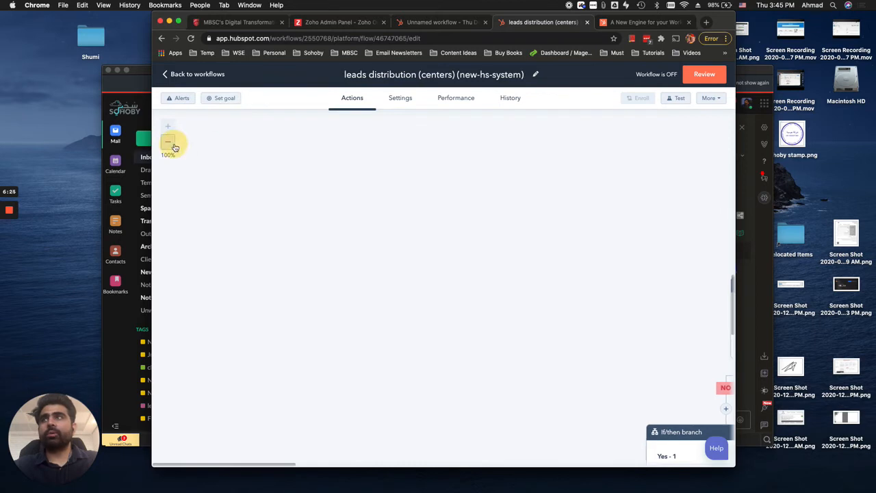
{"action": "scroll", "coordinate": [449, 267], "scroll_direction": "right", "scroll_amount": 6}
{"action": "scroll", "coordinate": [449, 267], "scroll_direction": "down", "scroll_amount": 10}
{"action": "scroll", "coordinate": [450, 268], "scroll_direction": "down", "scroll_amount": 4}
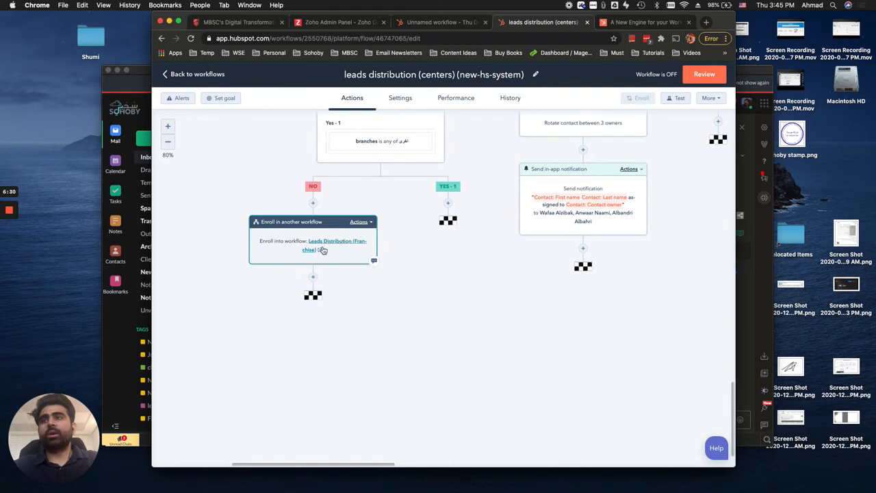
{"action": "scroll", "coordinate": [495, 327], "scroll_direction": "up", "scroll_amount": 4}
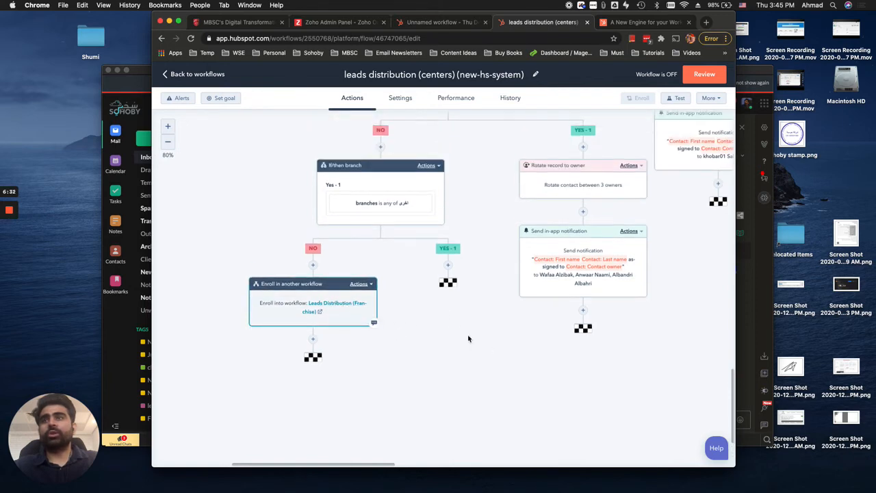
{"action": "scroll", "coordinate": [583, 345], "scroll_direction": "up", "scroll_amount": 8}
{"action": "scroll", "coordinate": [583, 346], "scroll_direction": "down", "scroll_amount": 6}
{"action": "scroll", "coordinate": [583, 346], "scroll_direction": "up", "scroll_amount": 10}
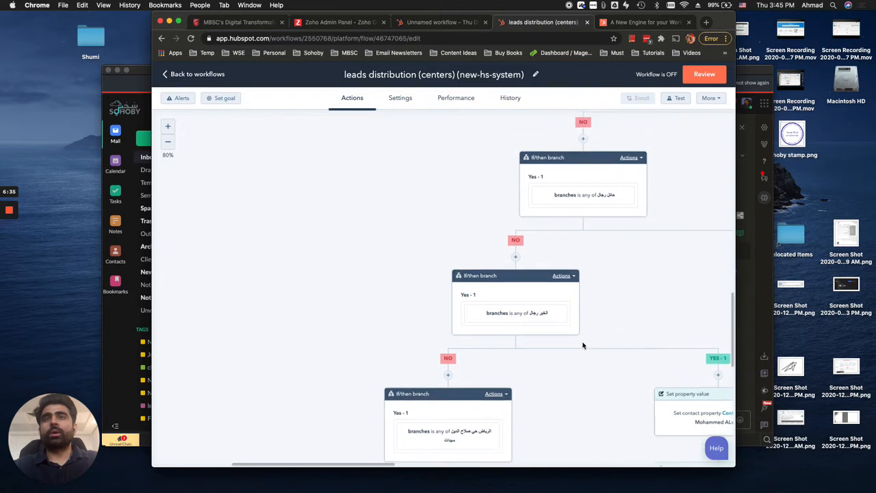
{"action": "scroll", "coordinate": [616, 356], "scroll_direction": "up", "scroll_amount": 5}
{"action": "scroll", "coordinate": [656, 372], "scroll_direction": "right", "scroll_amount": 3}
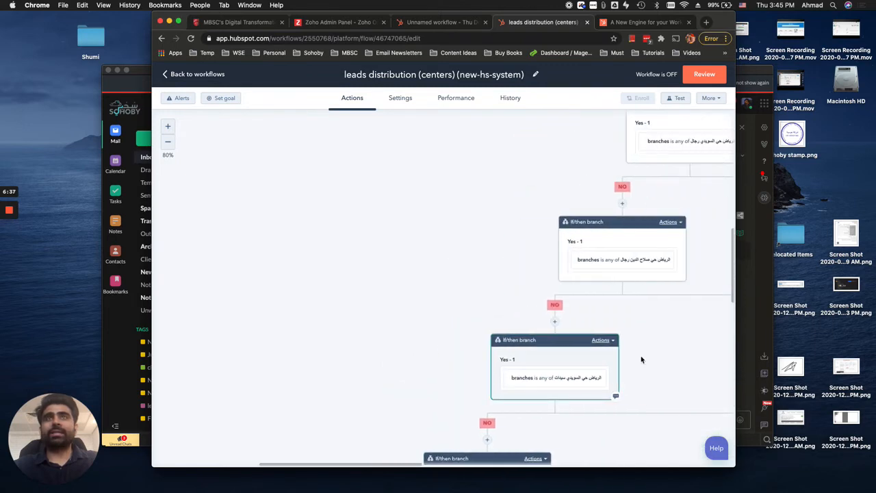
Examine the cloned leads distribution workflow's If/then branches, including the owners in the Rotate record to owner action for السويدي سيدات
{"action": "left_click", "coordinate": [442, 22]}
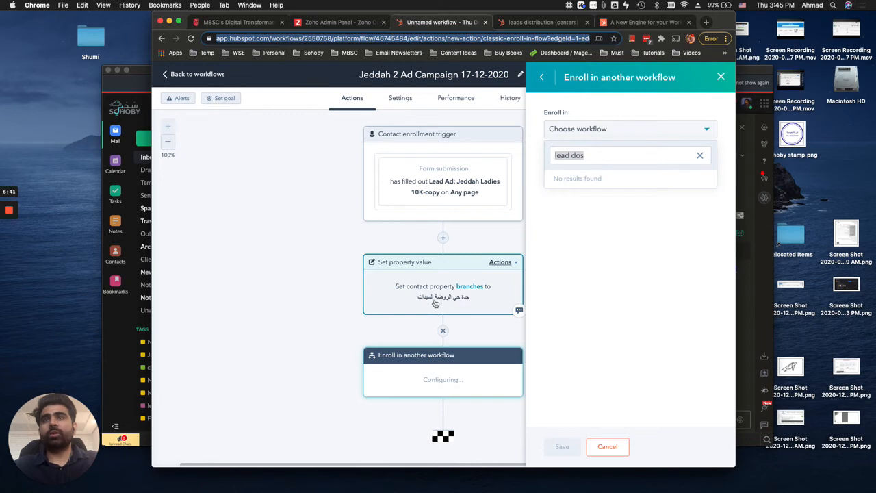
{"action": "left_click", "coordinate": [543, 22]}
{"action": "scroll", "coordinate": [604, 304], "scroll_direction": "right", "scroll_amount": 1}
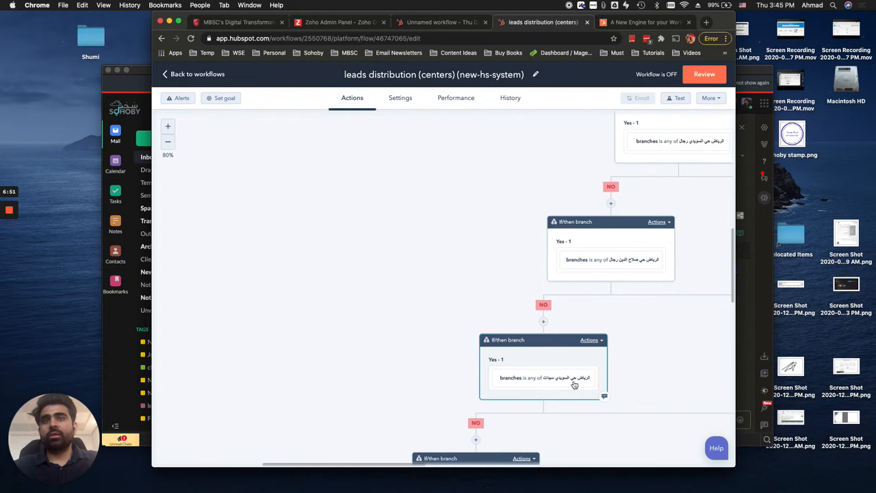
{"action": "scroll", "coordinate": [568, 388], "scroll_direction": "right", "scroll_amount": 10}
{"action": "scroll", "coordinate": [568, 388], "scroll_direction": "down", "scroll_amount": 3}
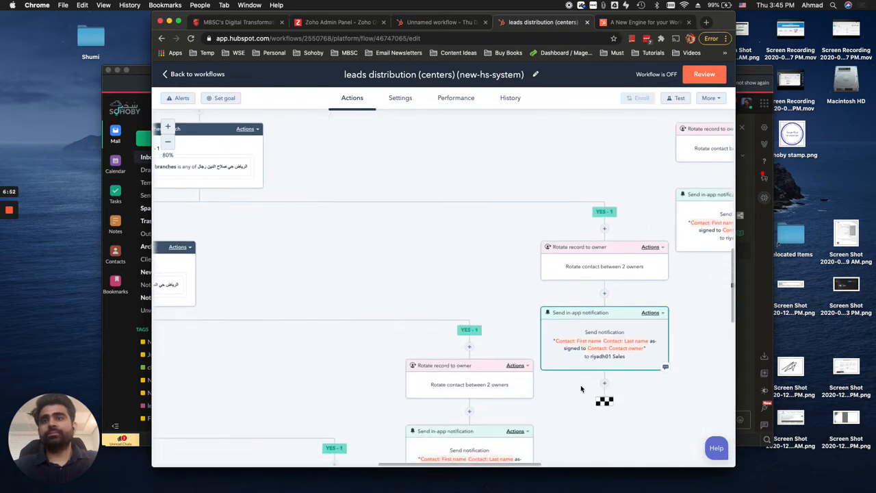
{"action": "left_click", "coordinate": [494, 393]}
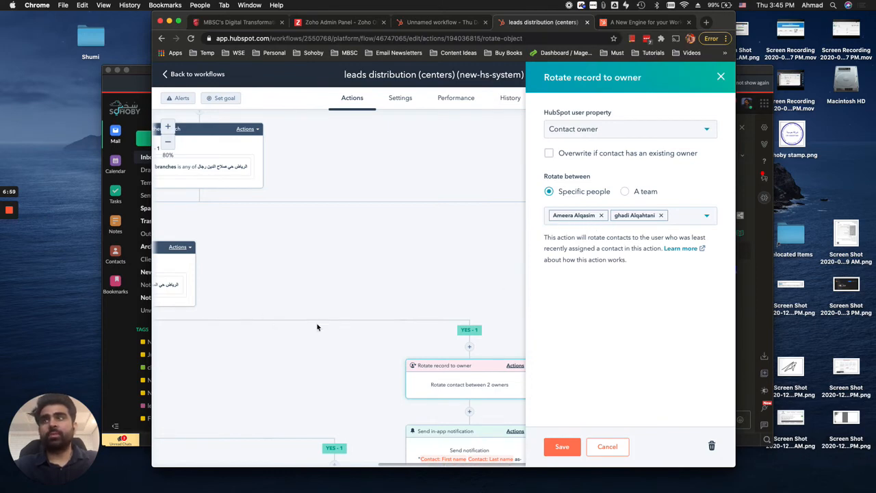
{"action": "left_click", "coordinate": [608, 447]}
{"action": "scroll", "coordinate": [525, 413], "scroll_direction": "down", "scroll_amount": 3}
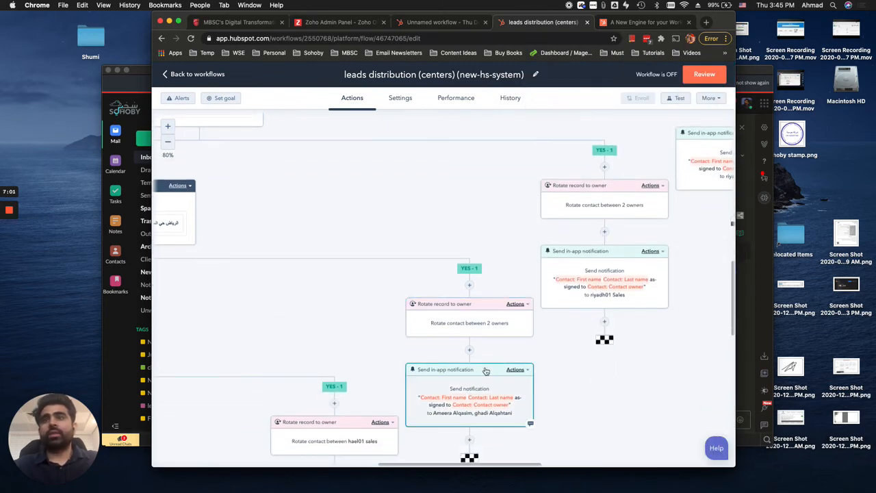
{"action": "scroll", "coordinate": [528, 408], "scroll_direction": "left", "scroll_amount": 5}
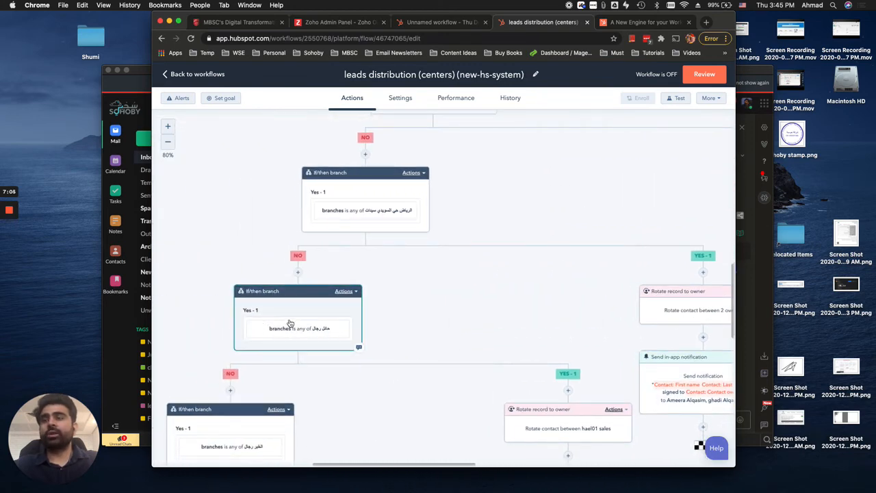
{"action": "scroll", "coordinate": [418, 315], "scroll_direction": "up", "scroll_amount": 10}
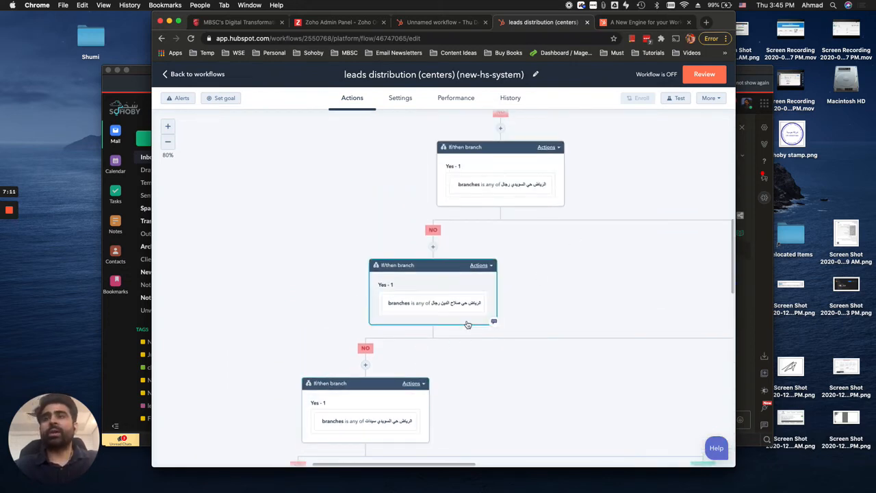
{"action": "scroll", "coordinate": [470, 329], "scroll_direction": "up", "scroll_amount": 20}
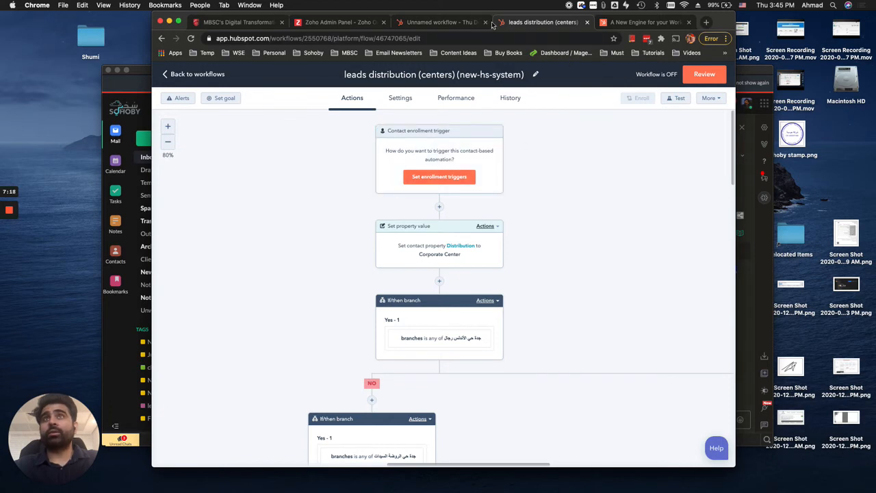
Review and turn on the leads distribution (centers) (new-hs-system) workflow, returning to the Jeddah 2 Ad Campaign 17-12-2020 workflow
{"action": "left_click", "coordinate": [446, 22]}
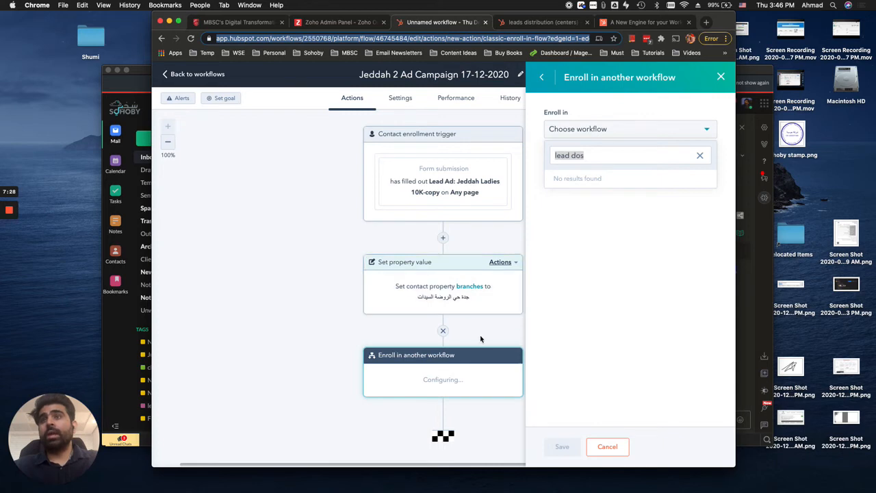
{"action": "left_click", "coordinate": [518, 24]}
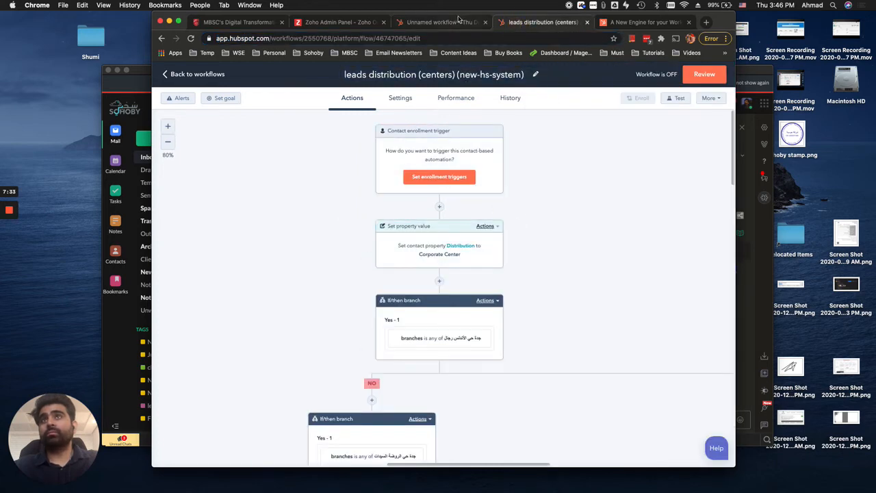
{"action": "left_click", "coordinate": [704, 74]}
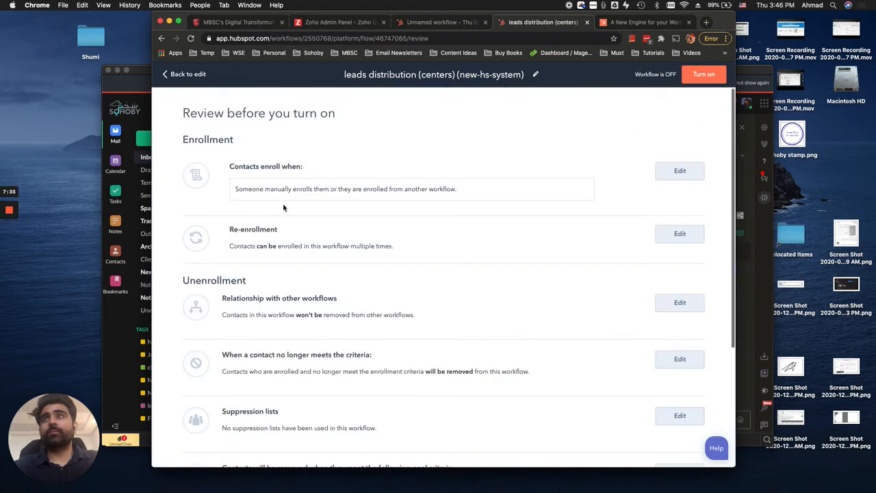
{"action": "scroll", "coordinate": [493, 252], "scroll_direction": "down", "scroll_amount": 5}
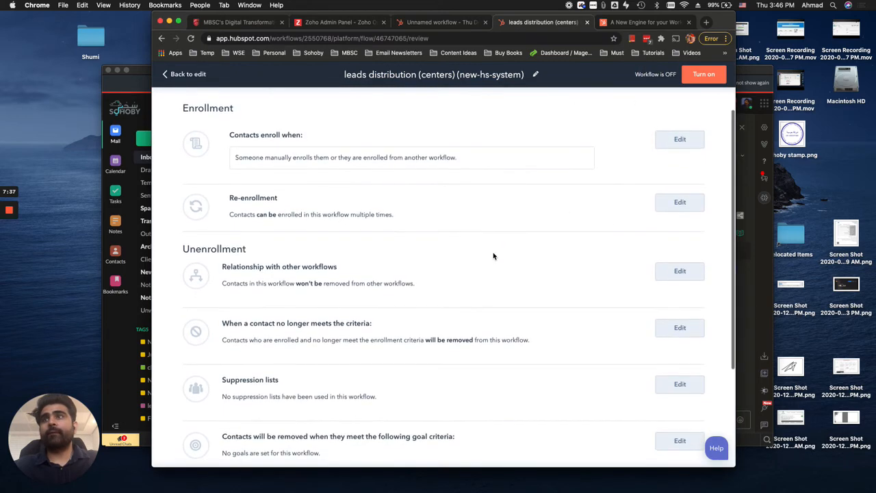
{"action": "scroll", "coordinate": [431, 306], "scroll_direction": "up", "scroll_amount": 5}
{"action": "left_click", "coordinate": [703, 73]}
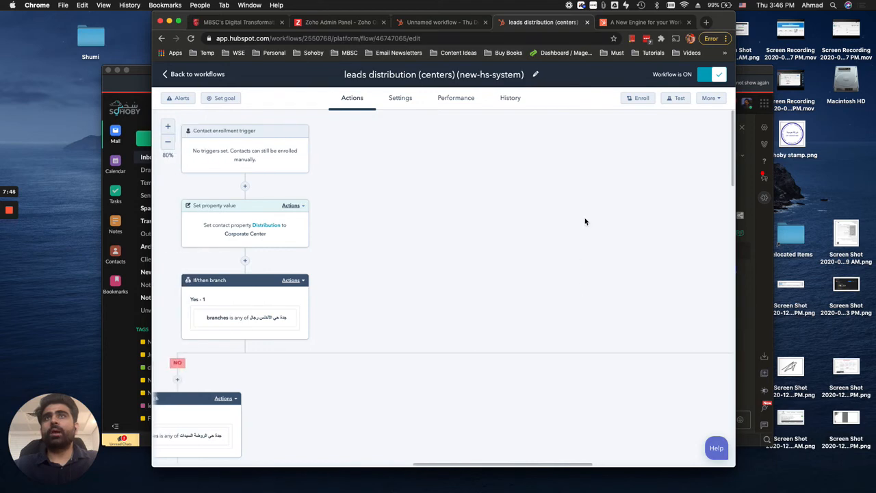
{"action": "left_click", "coordinate": [470, 22]}
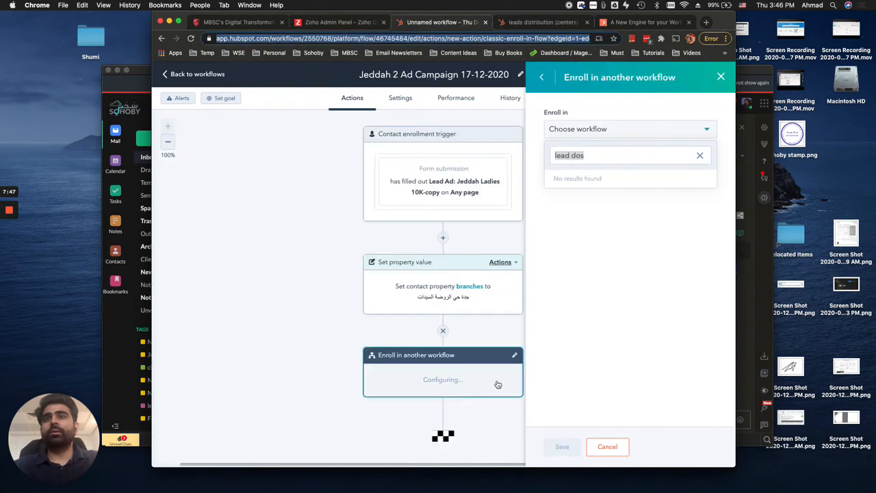
{"action": "left_click", "coordinate": [622, 163]}
{"action": "triple_click", "coordinate": [597, 145]}
{"action": "type", "text": "hs"}
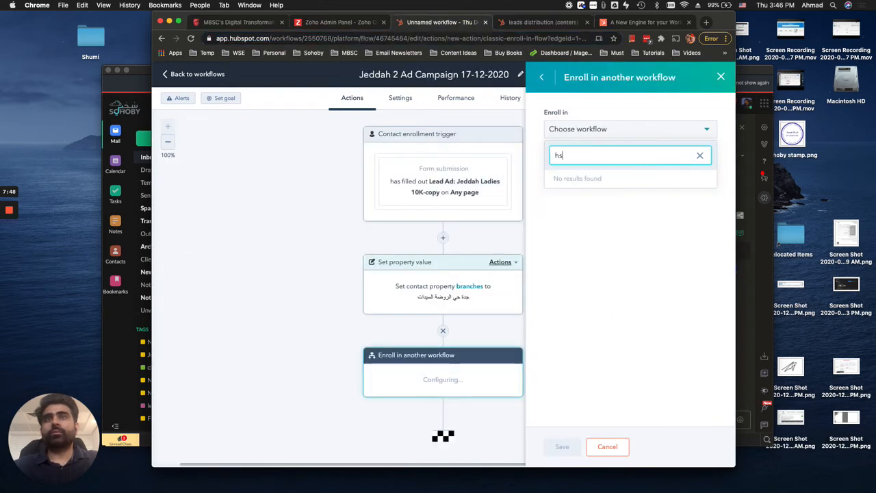
{"action": "key", "text": "BackSpace"}
{"action": "key", "text": "BackSpace"}
{"action": "type", "text": "new"}
{"action": "key", "text": "super+a"}
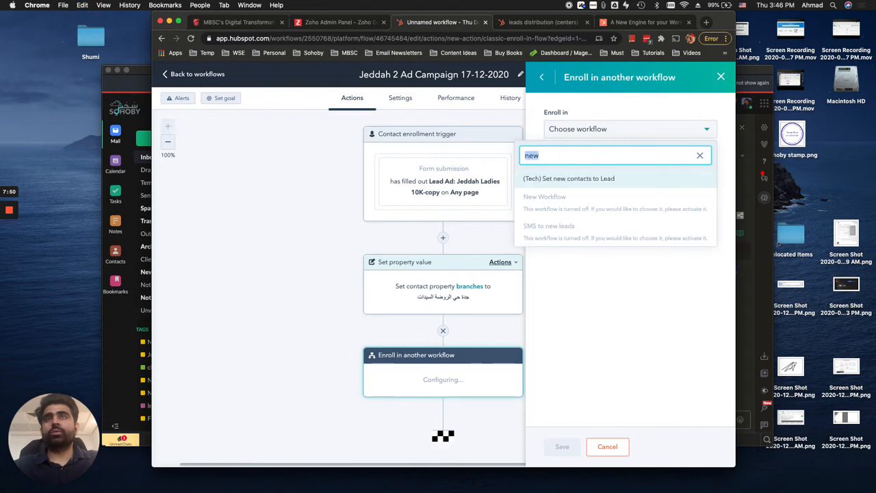
{"action": "key", "text": "Escape"}
{"action": "left_click", "coordinate": [628, 446]}
{"action": "left_click", "coordinate": [613, 446]}
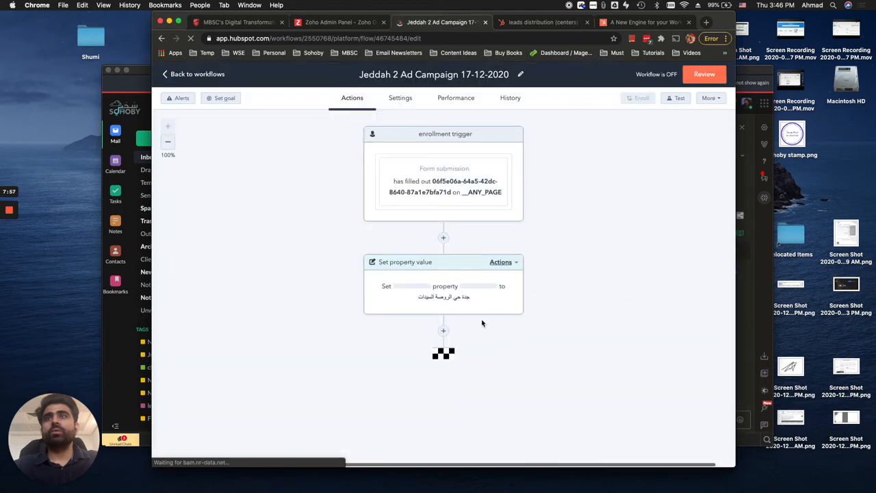
Add an Enroll in another workflow action after the branches property action, enrolling into leads distribution (centers) (new-hs-system)
{"action": "left_click", "coordinate": [444, 330]}
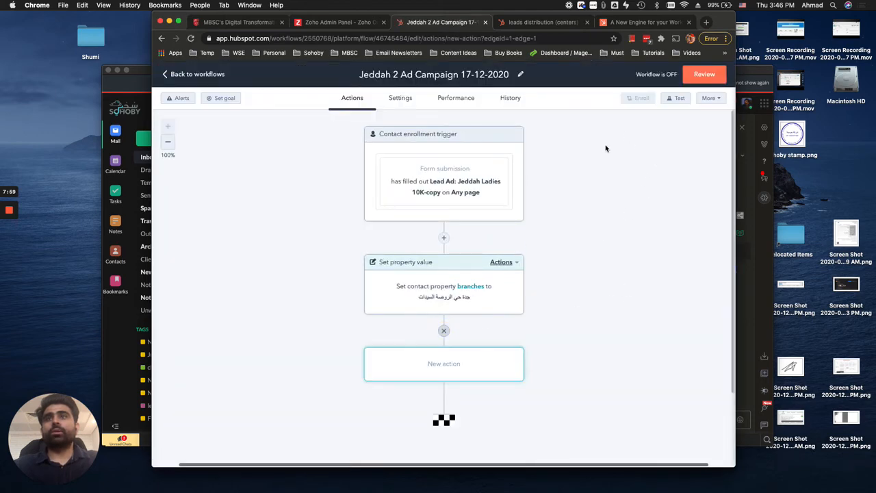
{"action": "left_click", "coordinate": [590, 133]}
{"action": "type", "text": "enroll"}
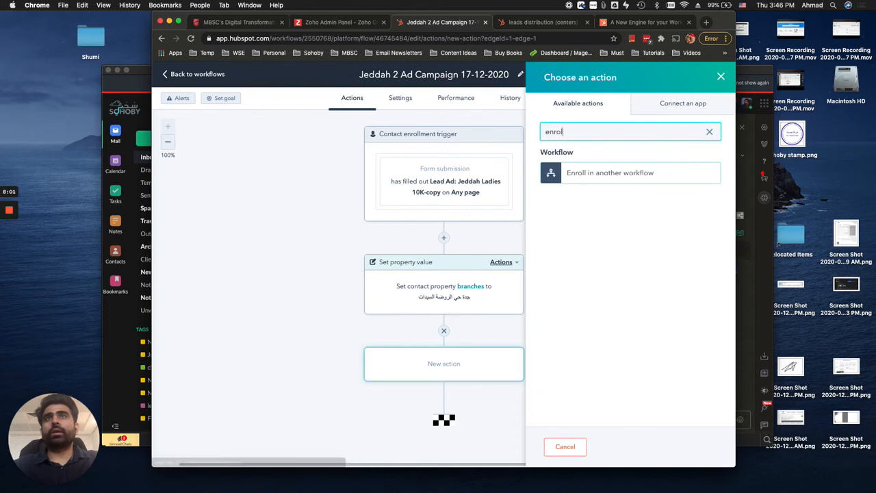
{"action": "left_click", "coordinate": [609, 175]}
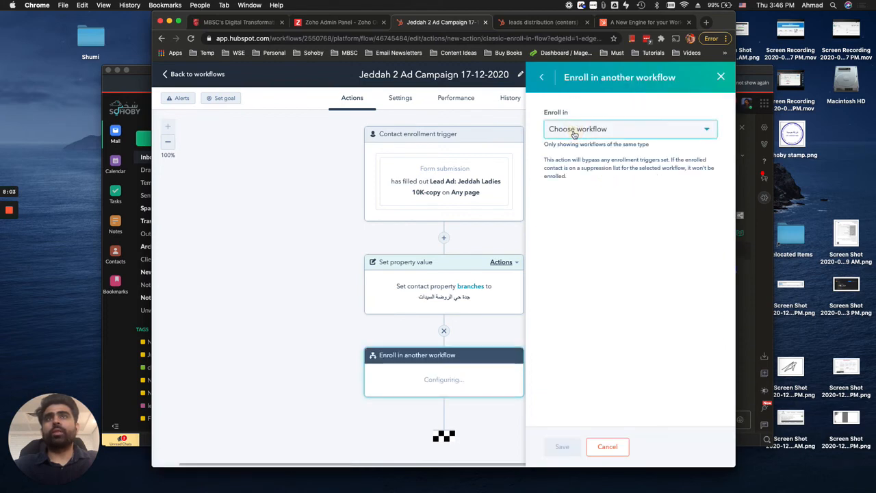
{"action": "left_click", "coordinate": [575, 131]}
{"action": "type", "text": "distr"}
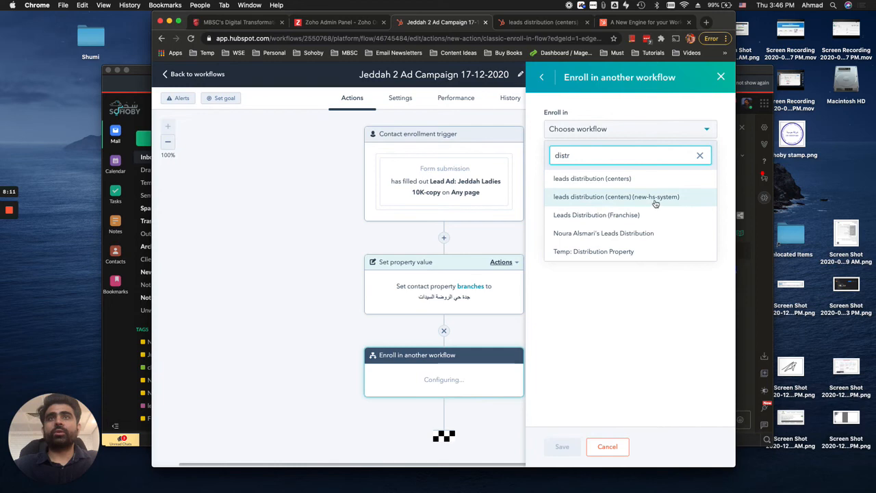
{"action": "left_click", "coordinate": [611, 198]}
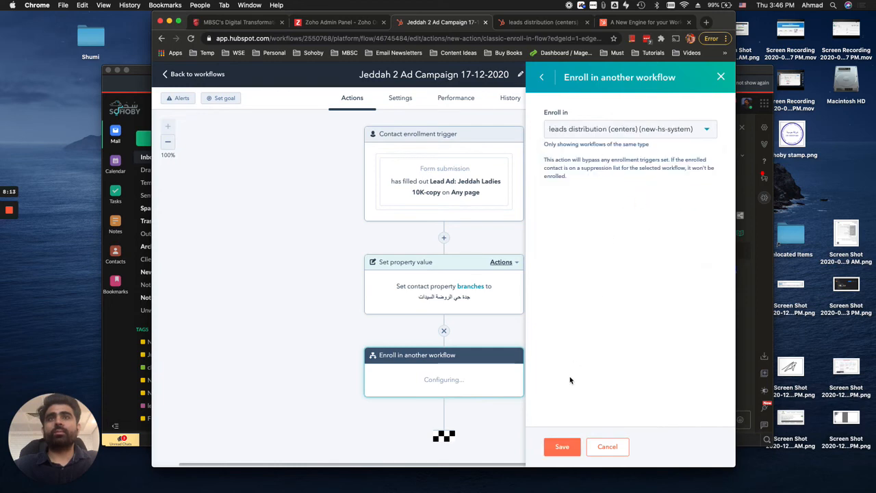
{"action": "left_click", "coordinate": [568, 446]}
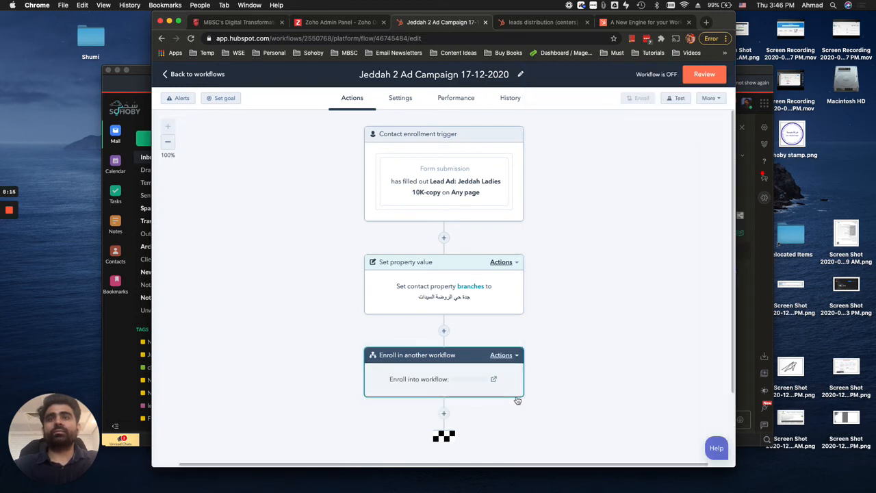
Review and turn on the Jeddah 2 Ad Campaign workflow, enrolling only contacts who meet the trigger criteria after it is turned on
{"action": "left_click", "coordinate": [702, 75]}
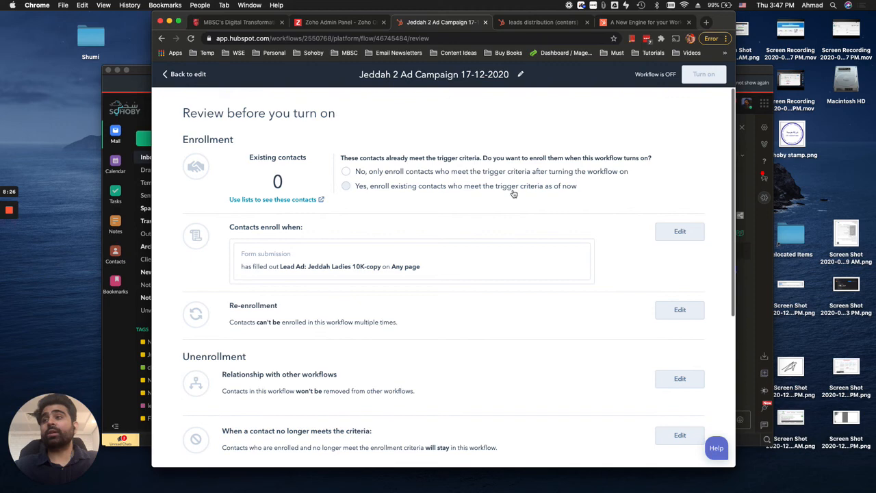
{"action": "left_click", "coordinate": [187, 75]}
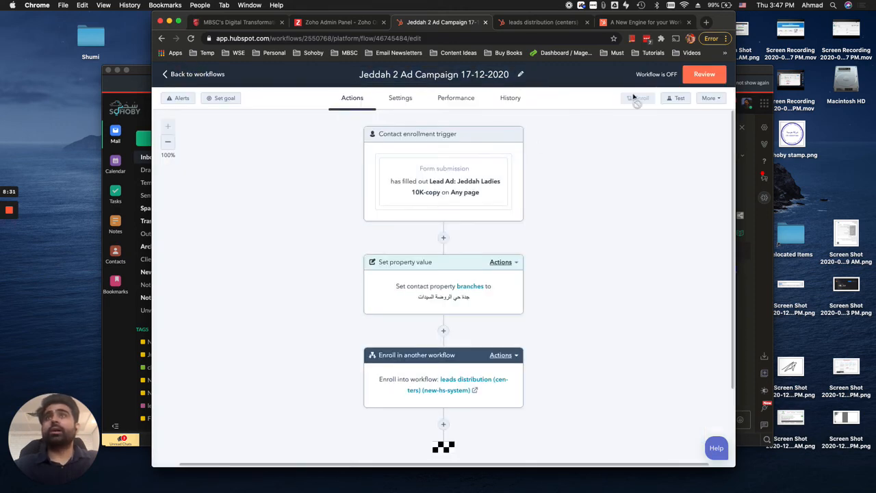
{"action": "left_click", "coordinate": [407, 103]}
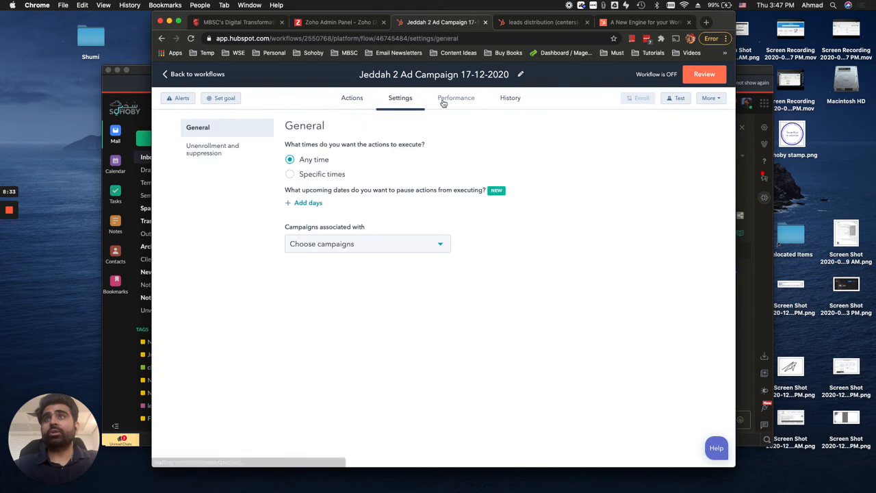
{"action": "left_click", "coordinate": [350, 100]}
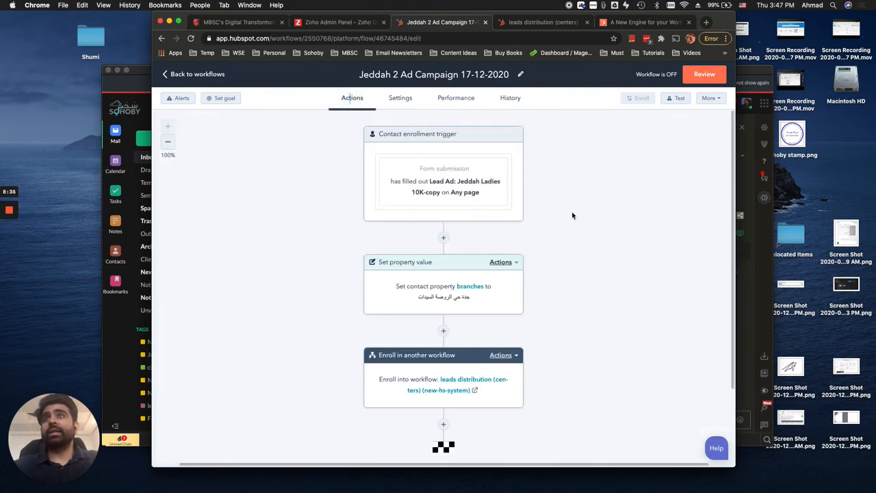
{"action": "left_click", "coordinate": [716, 76]}
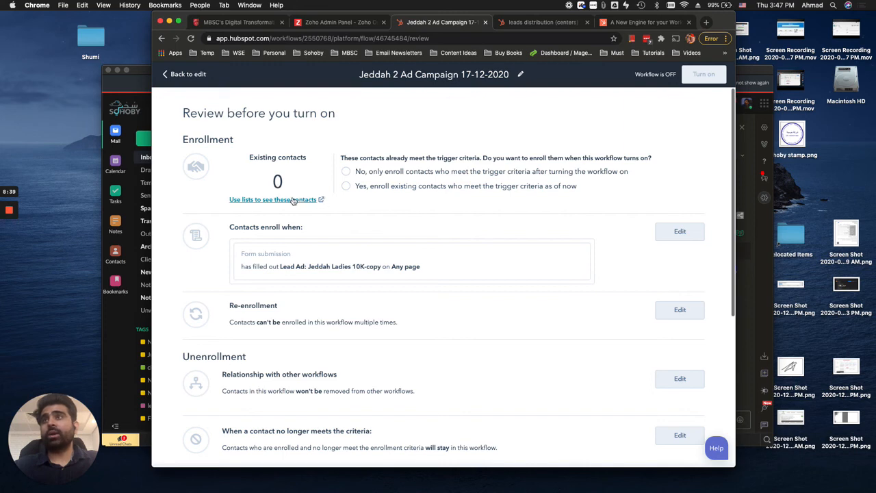
{"action": "left_click", "coordinate": [349, 171]}
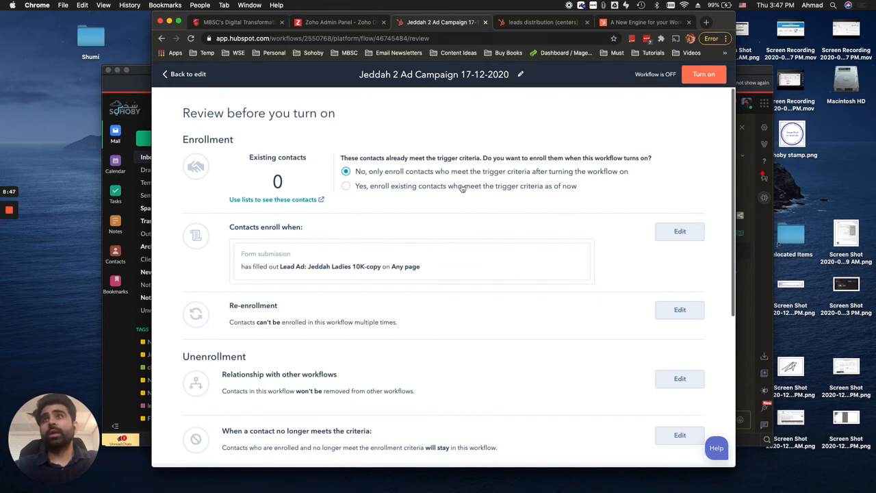
{"action": "left_click", "coordinate": [347, 186]}
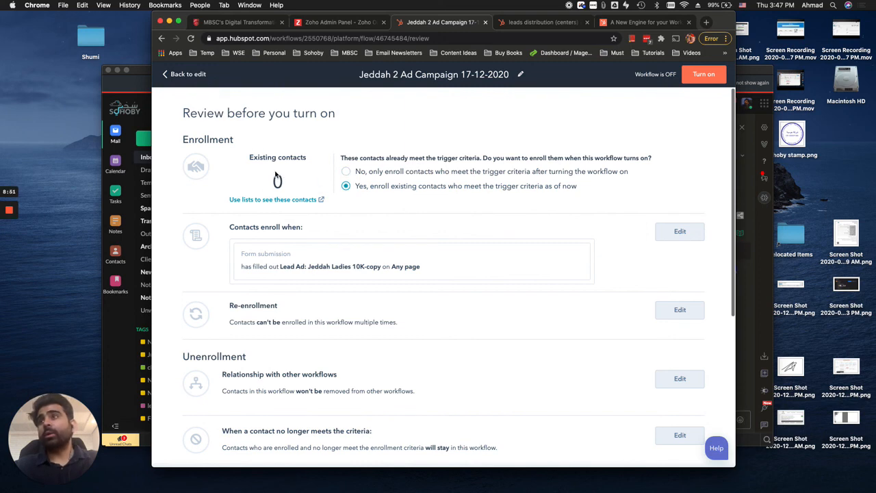
{"action": "left_click", "coordinate": [346, 171]}
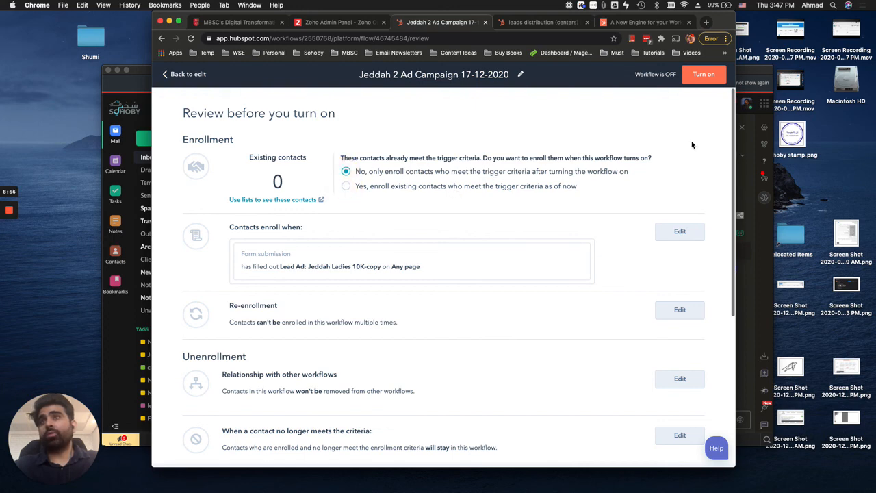
{"action": "left_click", "coordinate": [699, 76]}
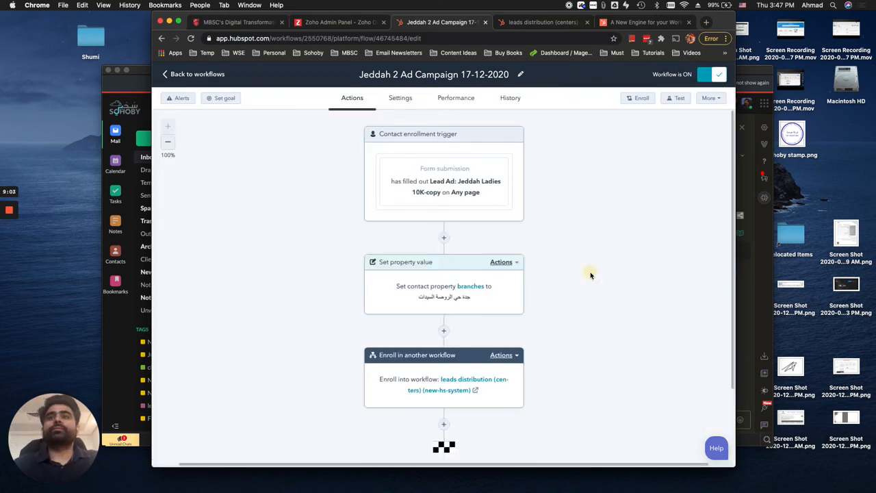
Switch to Zoho Mail and start a reply to everyone on the NEW FB Form | Jeddah Ladies 10K-copy email
{"action": "key", "text": "super+space"}
{"action": "type", "text": "mai"}
{"action": "key", "text": "Return"}
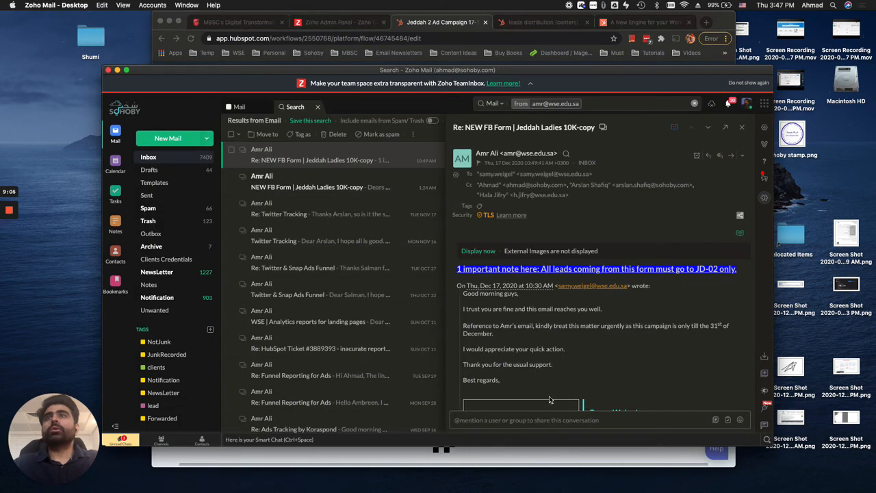
{"action": "left_click", "coordinate": [720, 152]}
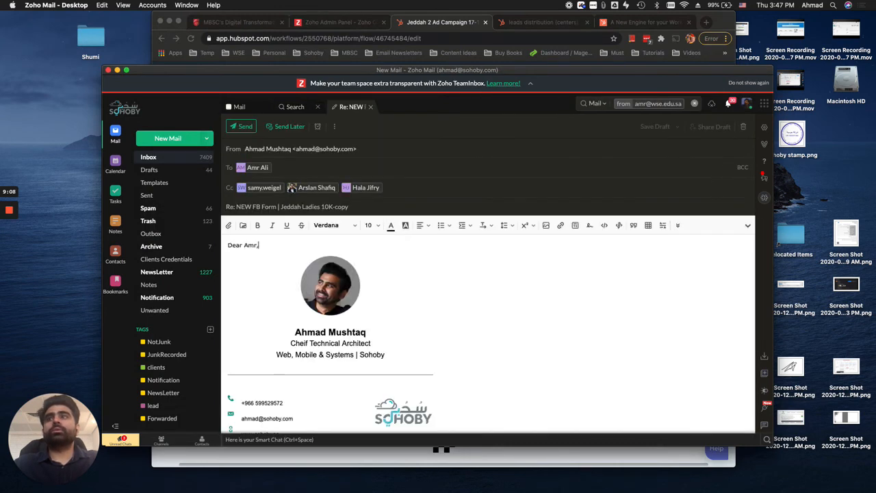
Write the reply with a greeting to the recipient, "We have created the workflow.", "Please proceed with the campaign." and the closing "regards,"
{"action": "type", "text": "Dear Amr,"}
{"action": "key", "text": "Return"}
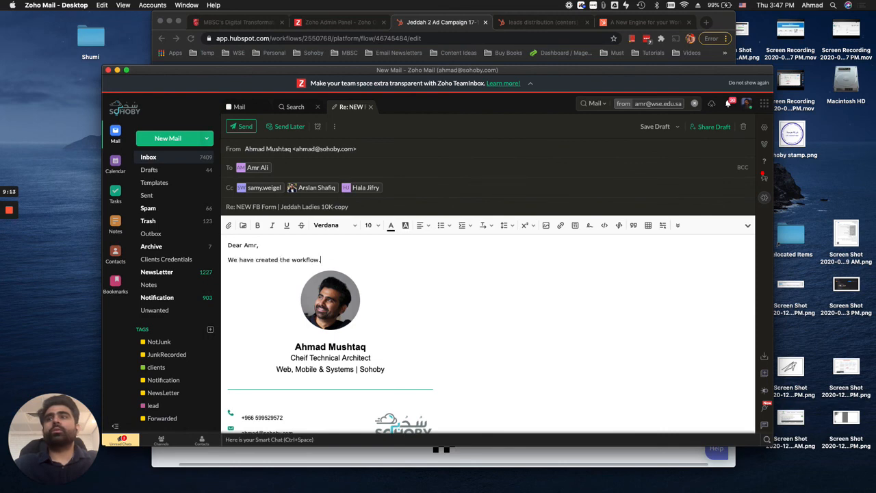
{"action": "key", "text": "Return"}
{"action": "type", "text": "Please proced with"}
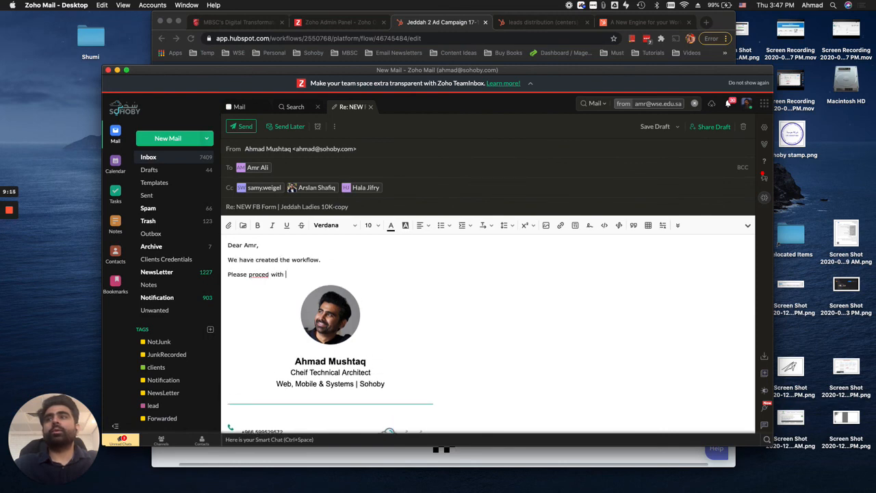
{"action": "key", "text": "Return"}
{"action": "key", "text": "BackSpace"}
{"action": "key", "text": "BackSpace"}
{"action": "key", "text": "Return"}
{"action": "type", "text": "regards,"}
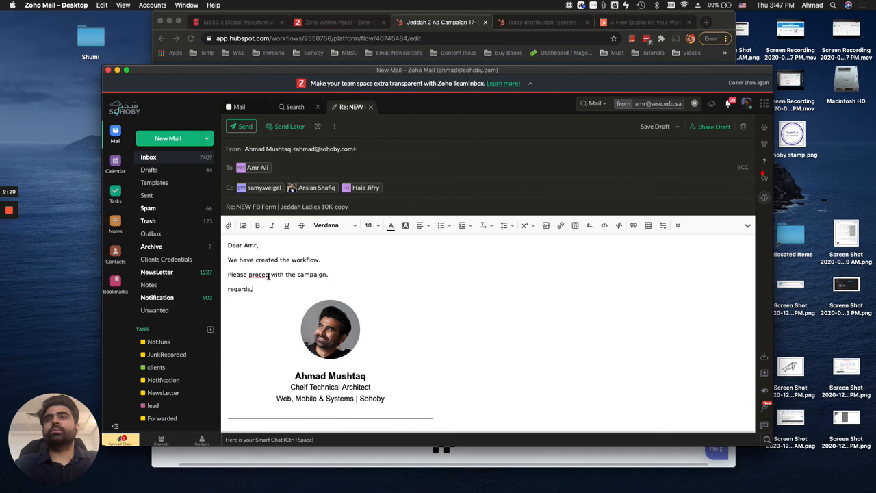
{"action": "left_click", "coordinate": [268, 274]}
{"action": "type", "text": "e"}
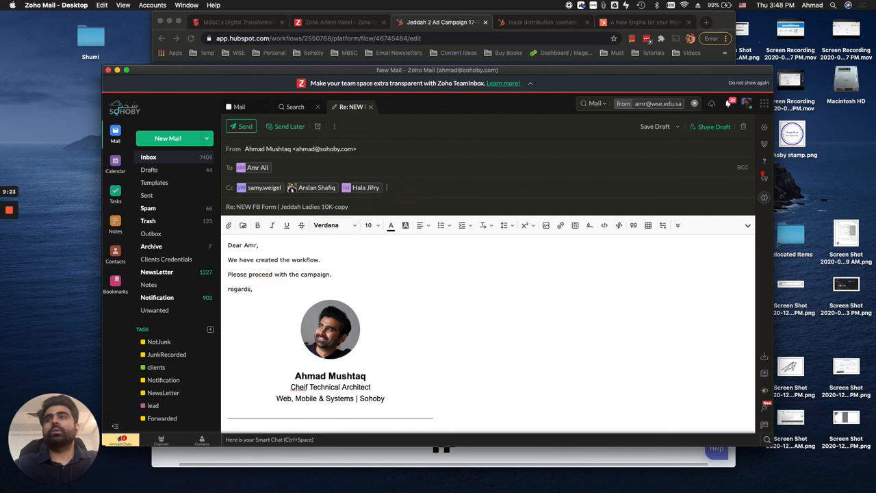
Add a colleague as a Cc recipient and send the reply, returning to the HubSpot workflow
{"action": "type", "text": "wasif"}
{"action": "left_click", "coordinate": [433, 213]}
{"action": "left_click", "coordinate": [251, 126]}
{"action": "key", "text": "super+Tab"}
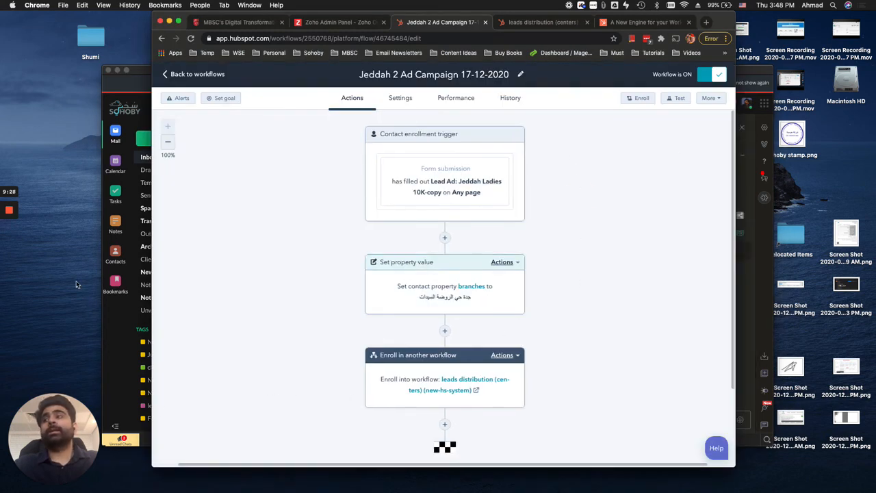
{"action": "mouse_move", "coordinate": [9, 218]}
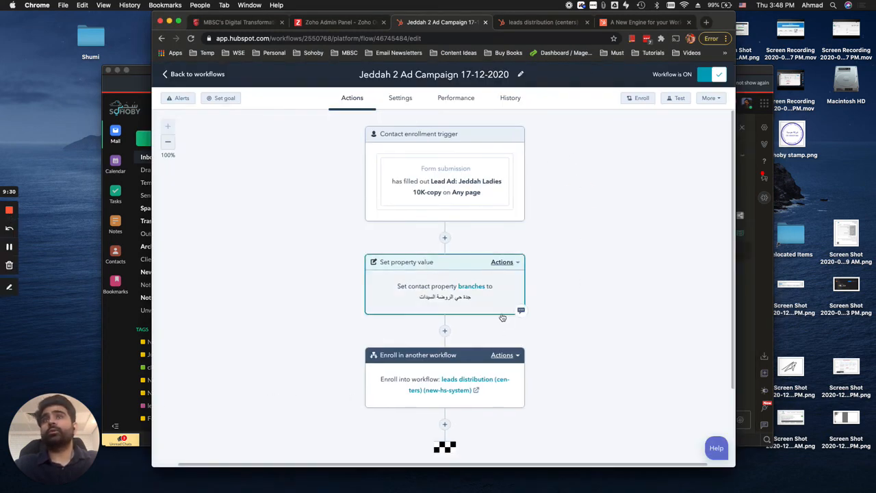